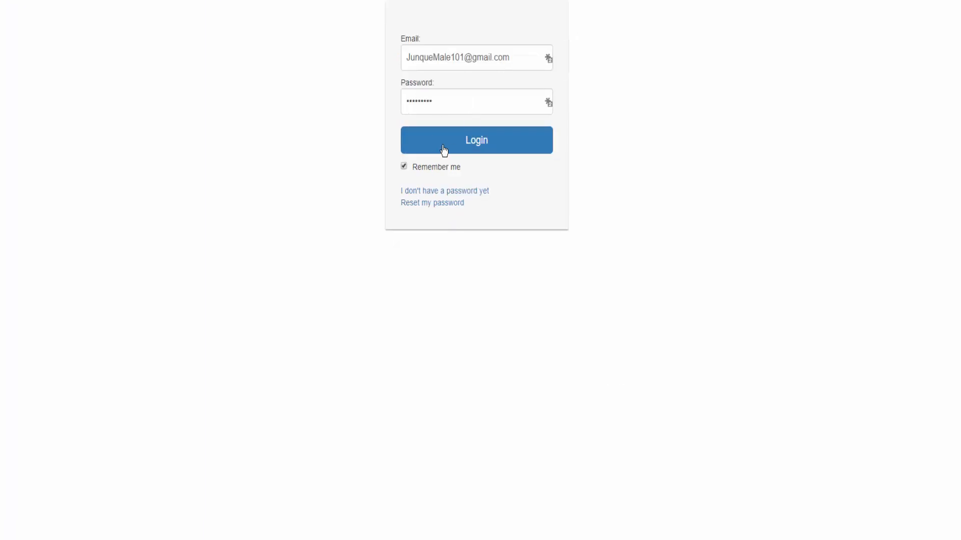
- Log in to the account and open the My Data settings for modification
click(483, 143)
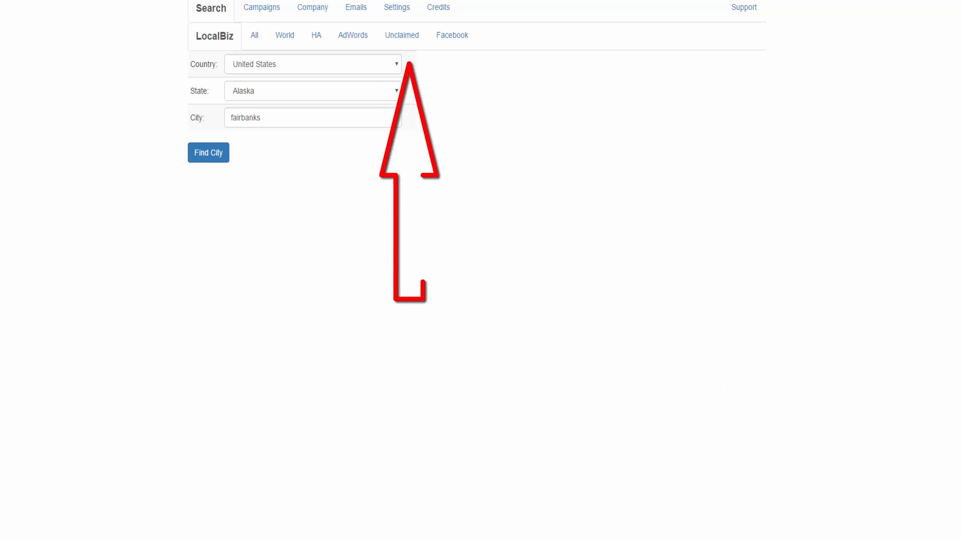
click(393, 8)
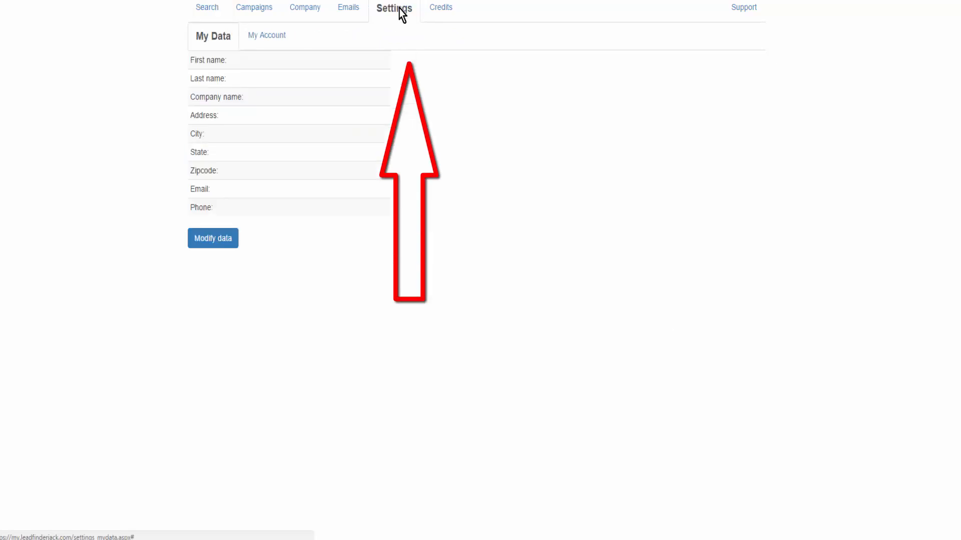
click(212, 244)
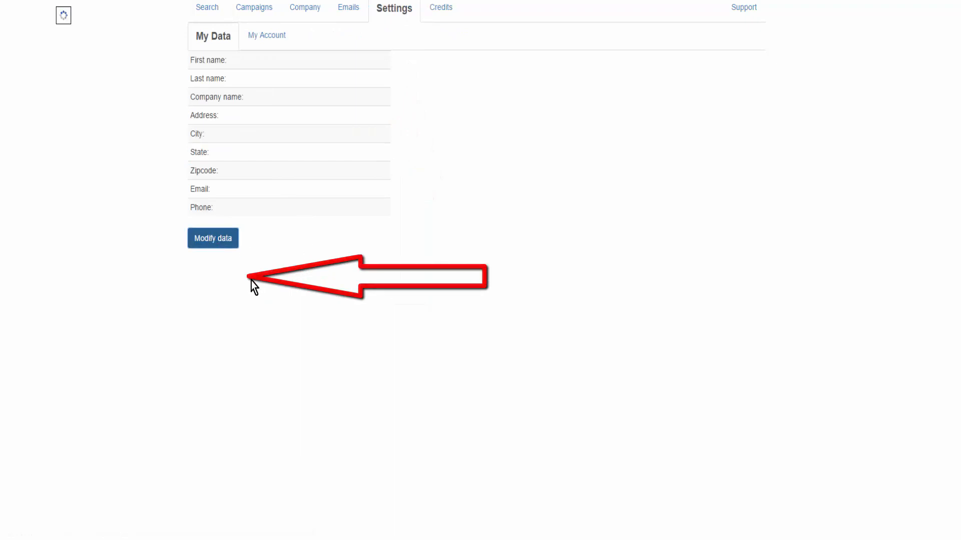
- Fill in My Data with the contact's name, company name My Company, city, state, zipcode, email and phone, and save it
click(309, 95)
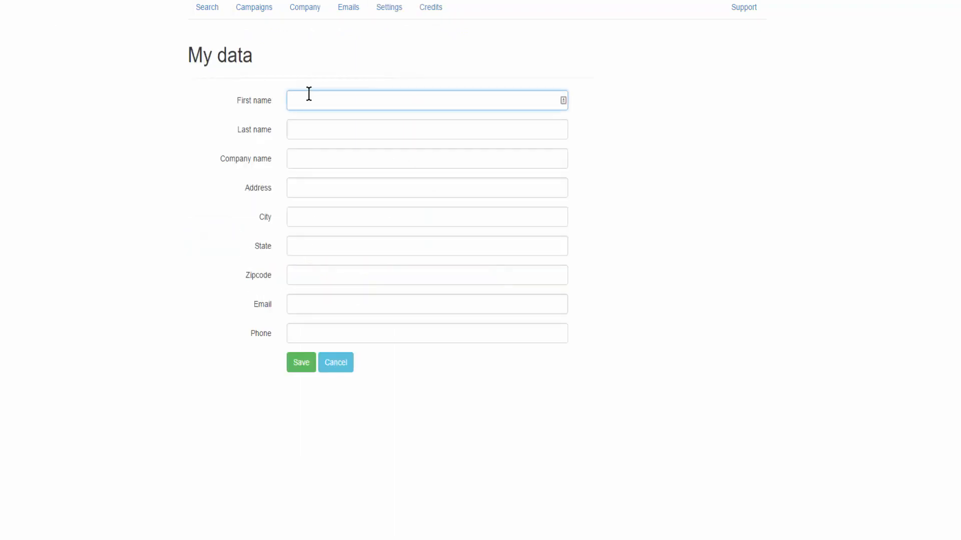
text(Karen)
key(Tab)
text(S)
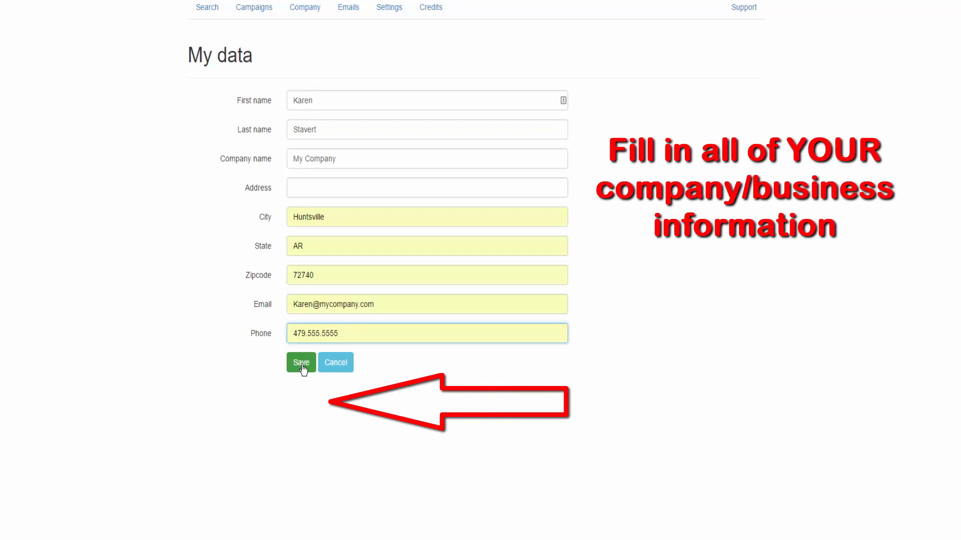
click(302, 364)
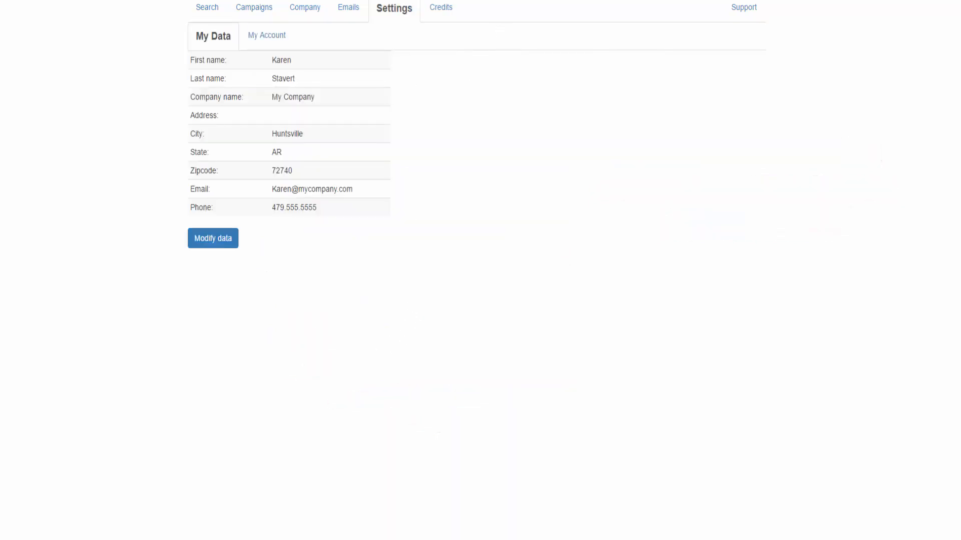
- Start adding a mail server in the email settings, using the predefined Amazon configuration and marking it active
click(346, 5)
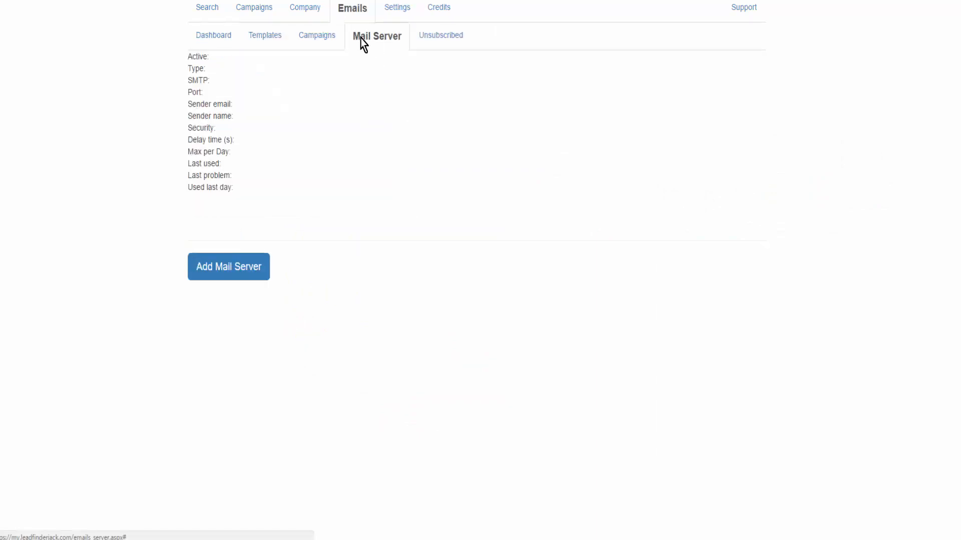
click(226, 270)
scroll(599, 264, down, 1)
scroll(599, 264, down, 2)
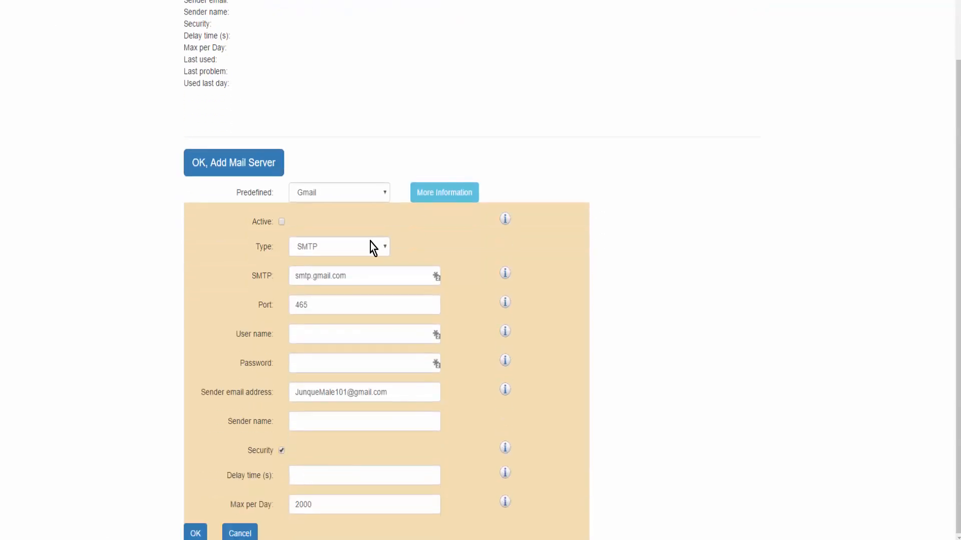
click(387, 193)
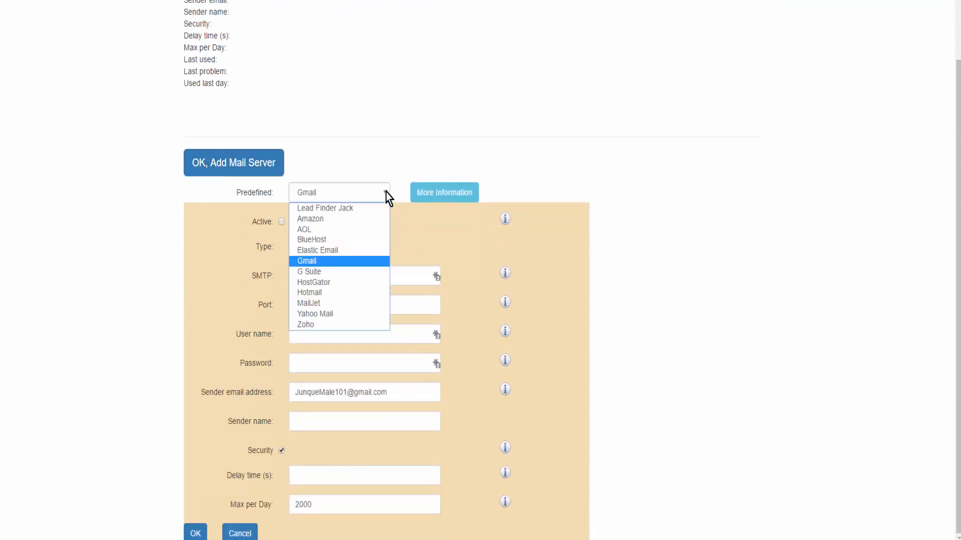
click(324, 220)
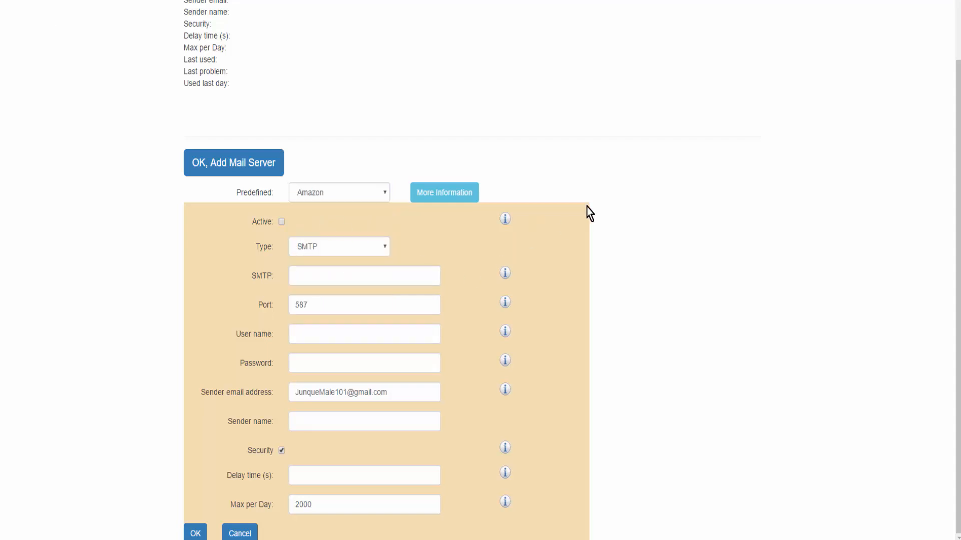
click(281, 222)
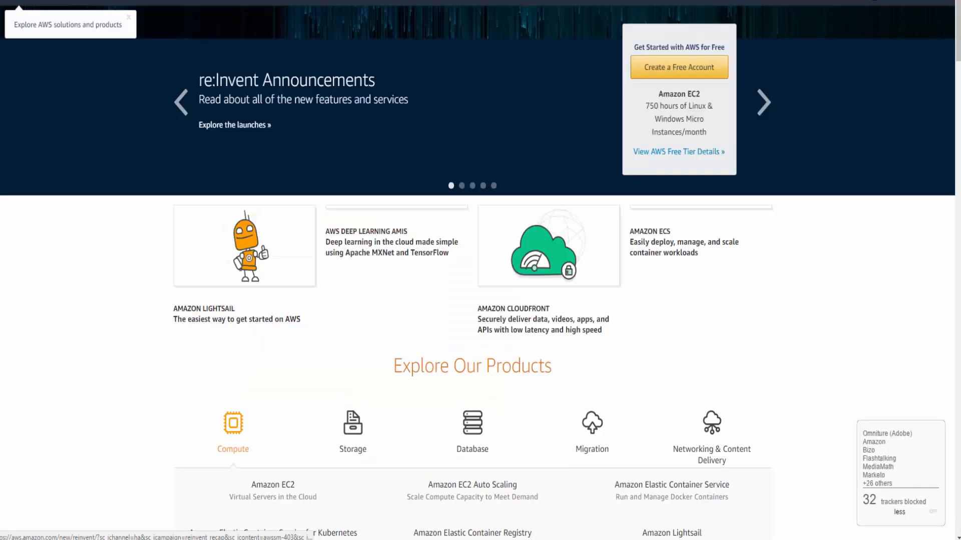
- On the AWS website, open Simple Email Service from the AWS Management Console and view its email address identities
mouse_move(866, 15)
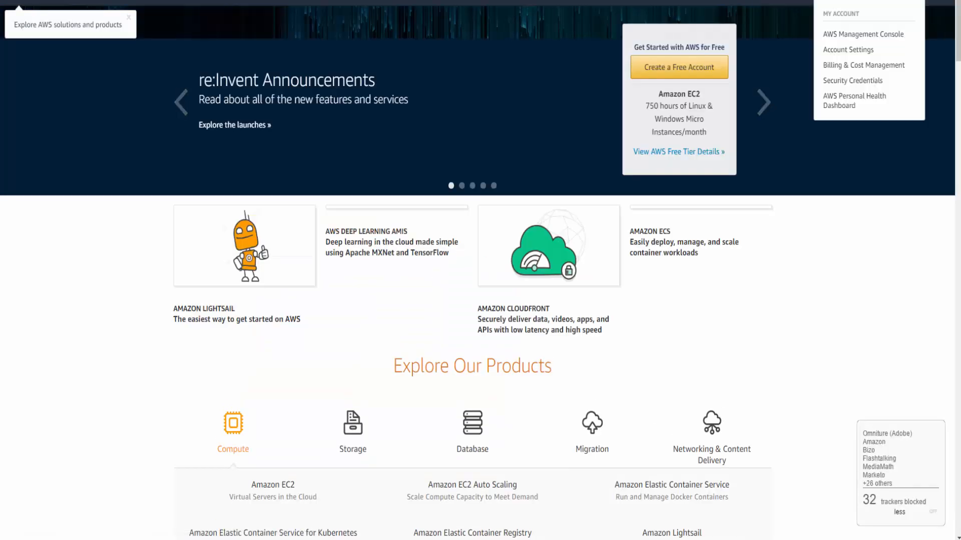
click(847, 37)
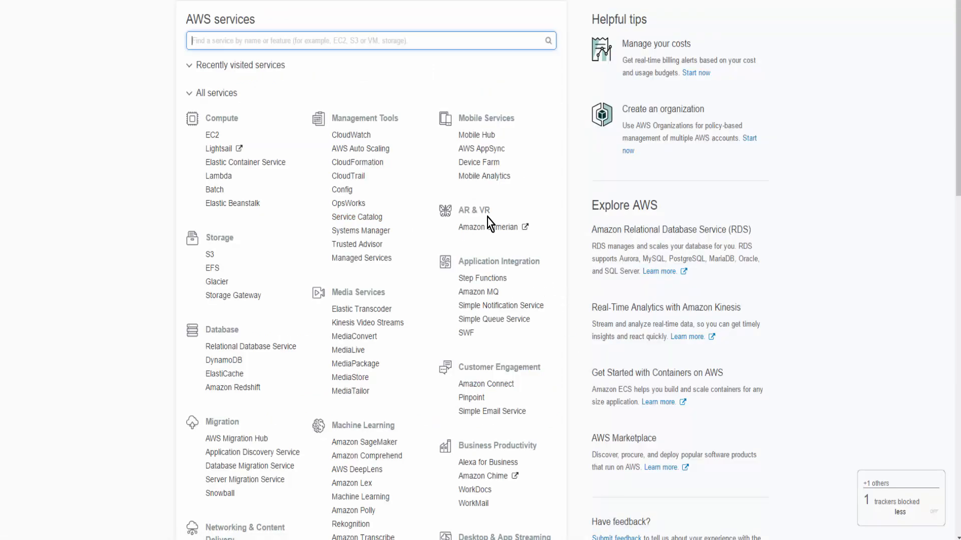
scroll(501, 219, down, 3)
scroll(500, 223, up, 3)
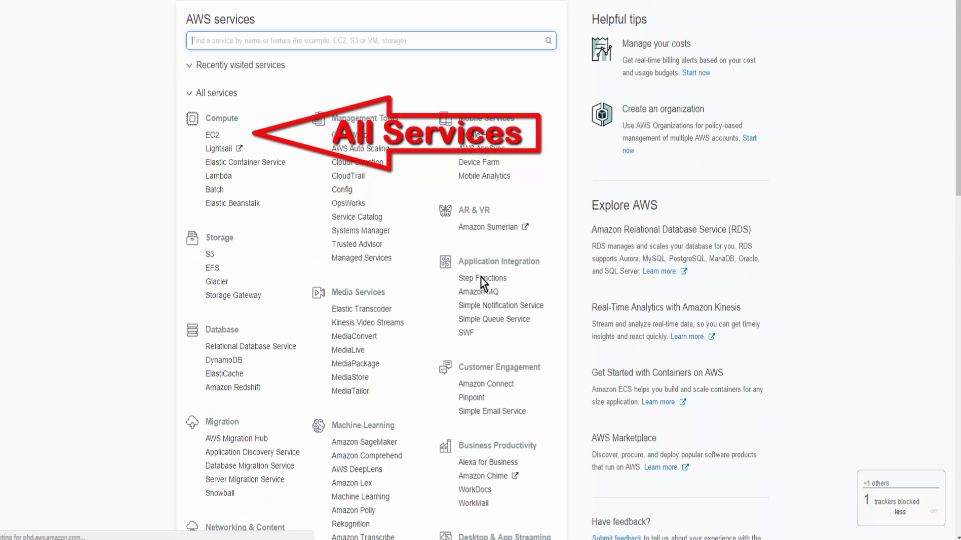
scroll(501, 271, down, 3)
scroll(503, 317, down, 2)
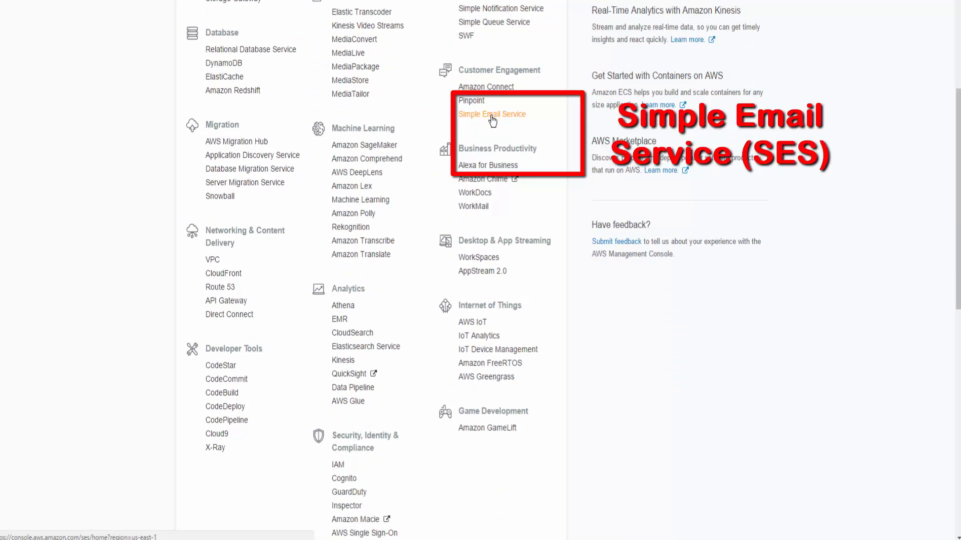
click(492, 118)
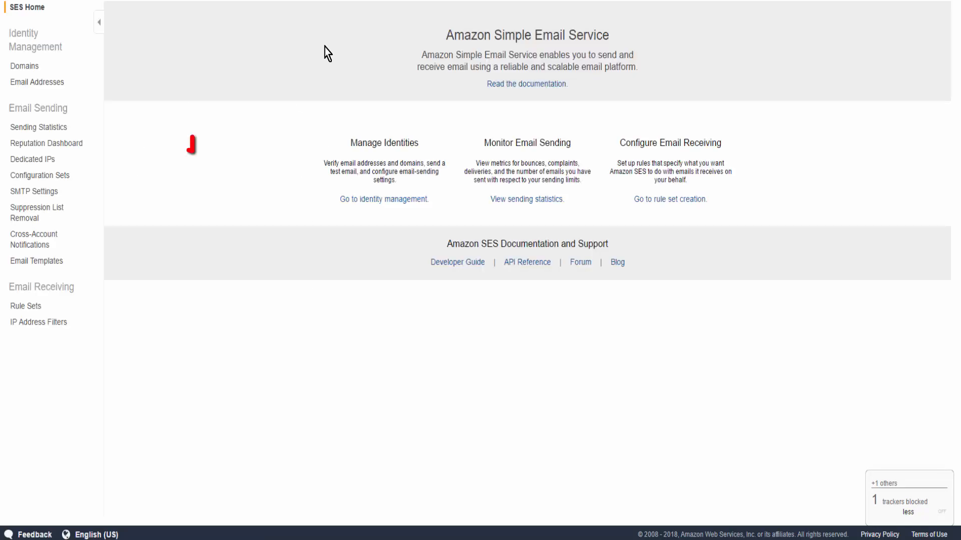
click(33, 85)
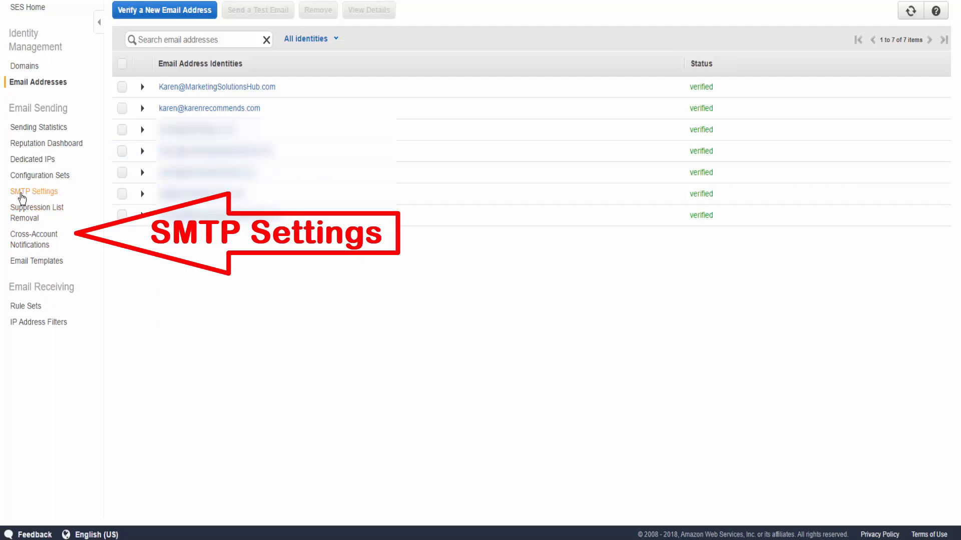
- Copy the server name email-smtp.us-east-1.amazonaws.com from the SES SMTP settings into a sticky note
click(22, 196)
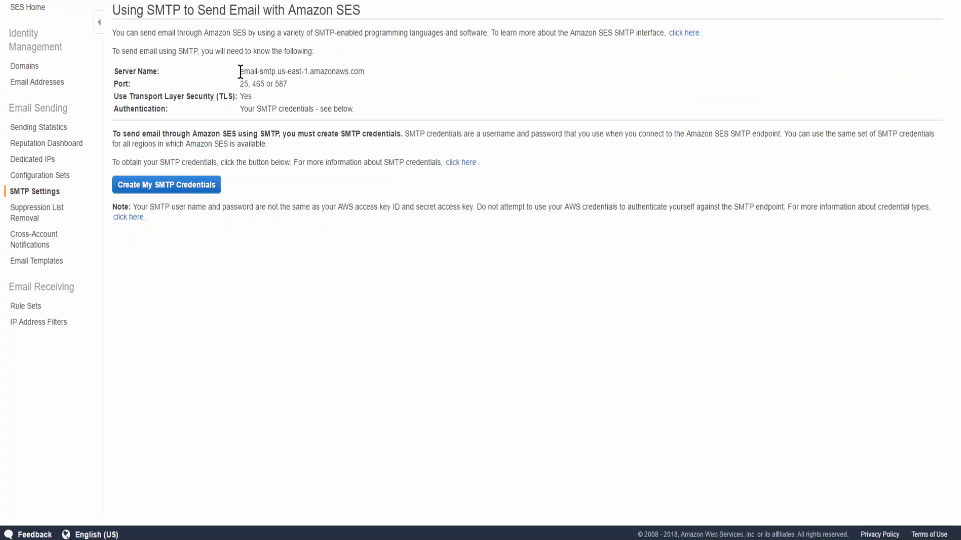
drag(240, 72, 363, 72)
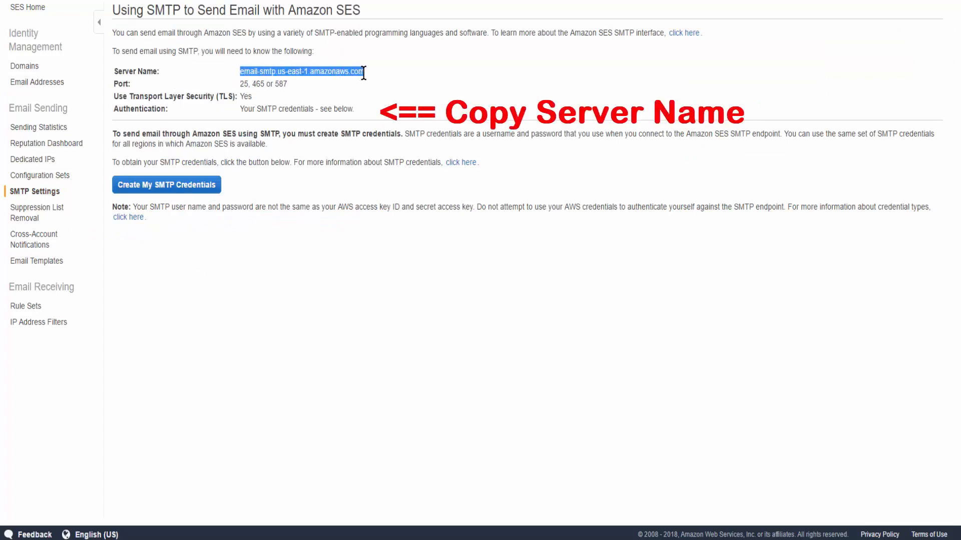
right_click(348, 71)
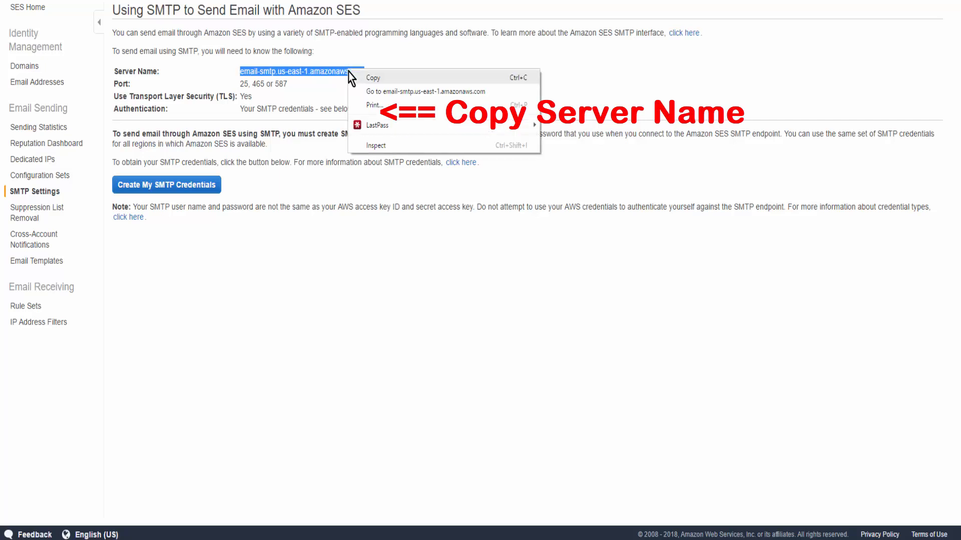
click(374, 80)
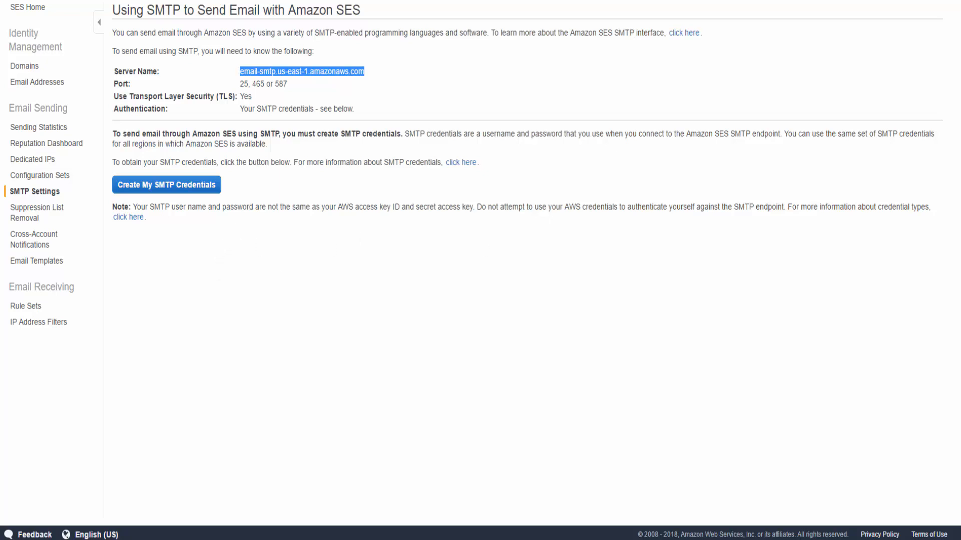
key(ctrl+v)
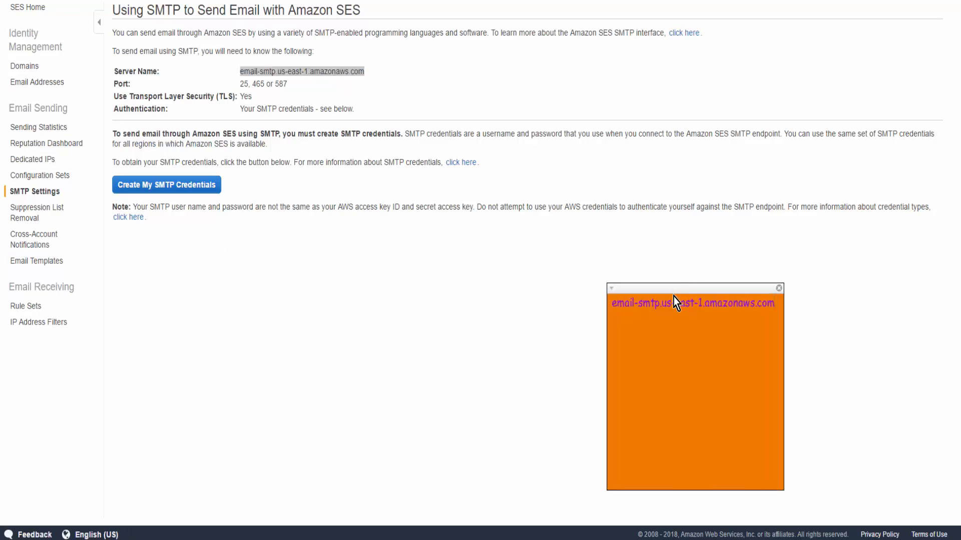
drag(673, 292, 657, 303)
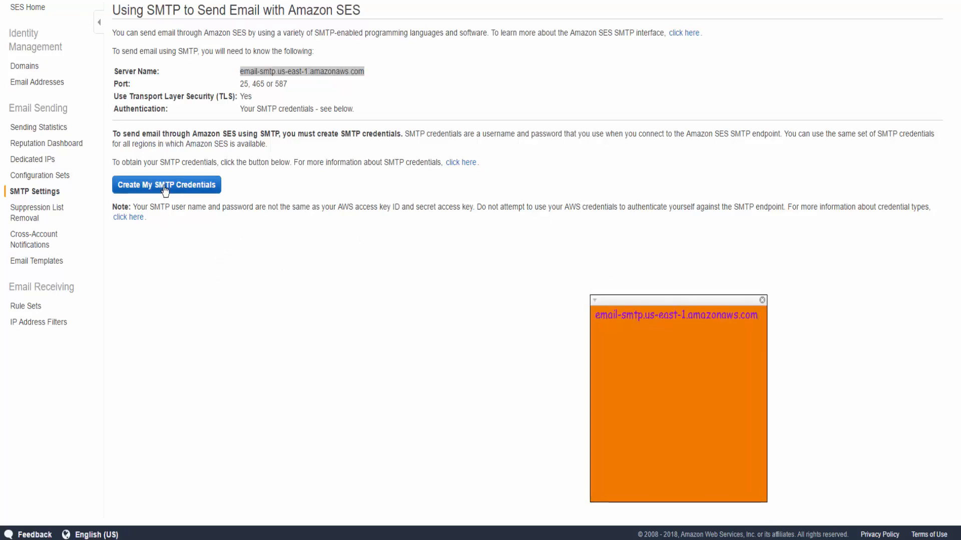
- Create SMTP credentials with the default IAM user name and show the user's SMTP security credentials
click(164, 186)
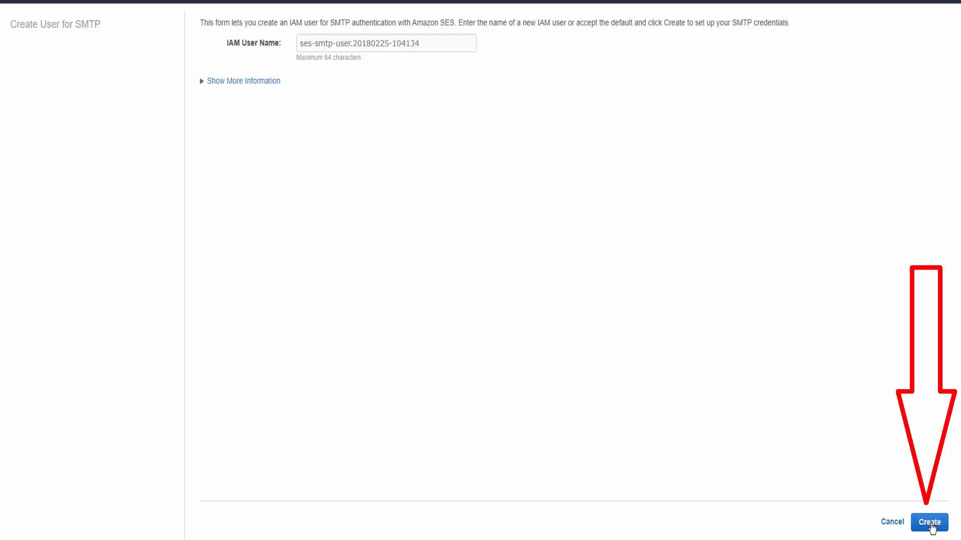
click(930, 524)
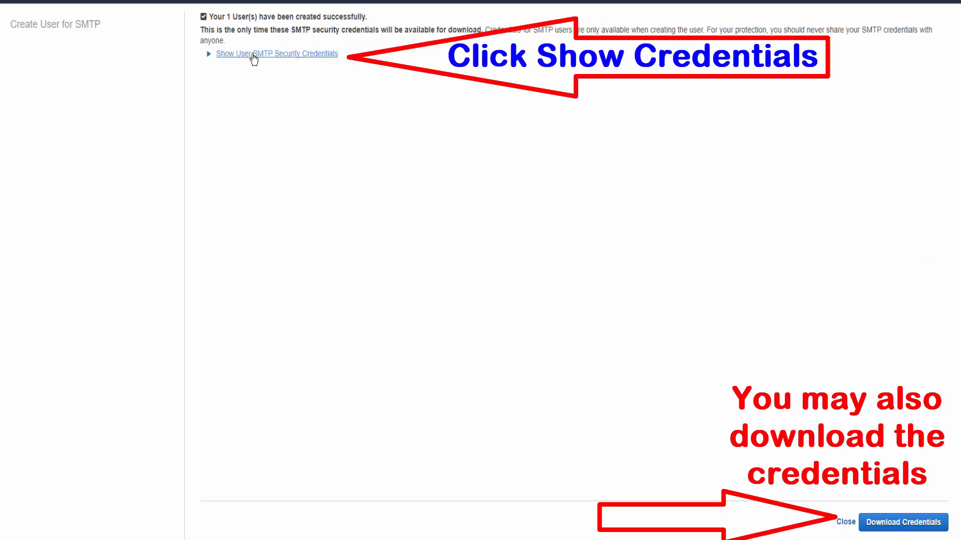
click(254, 55)
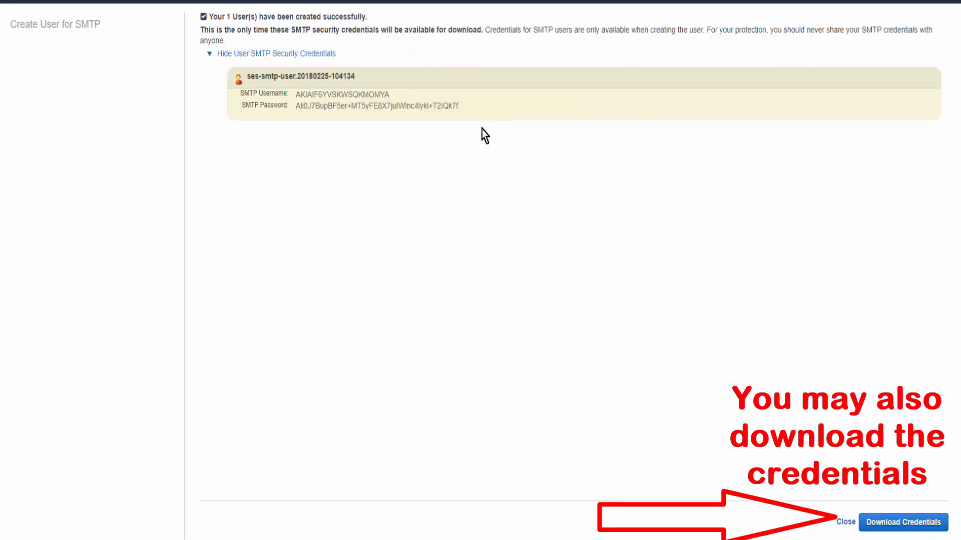
- Copy the SMTP username and SMTP password into the sticky note, leaving a blank line below the server name
mouse_move(459, 108)
mouse_down()
mouse_move(257, 106)
mouse_move(236, 95)
mouse_up()
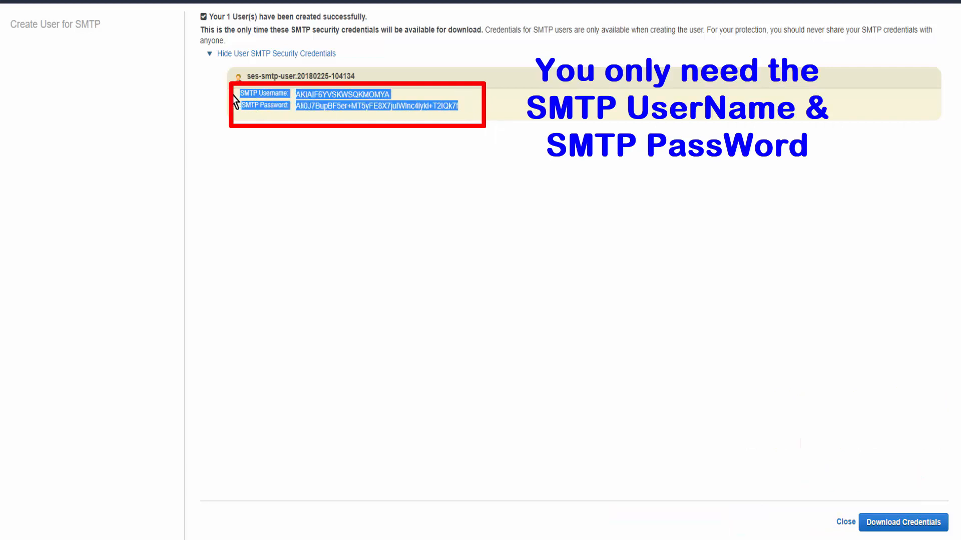
right_click(314, 98)
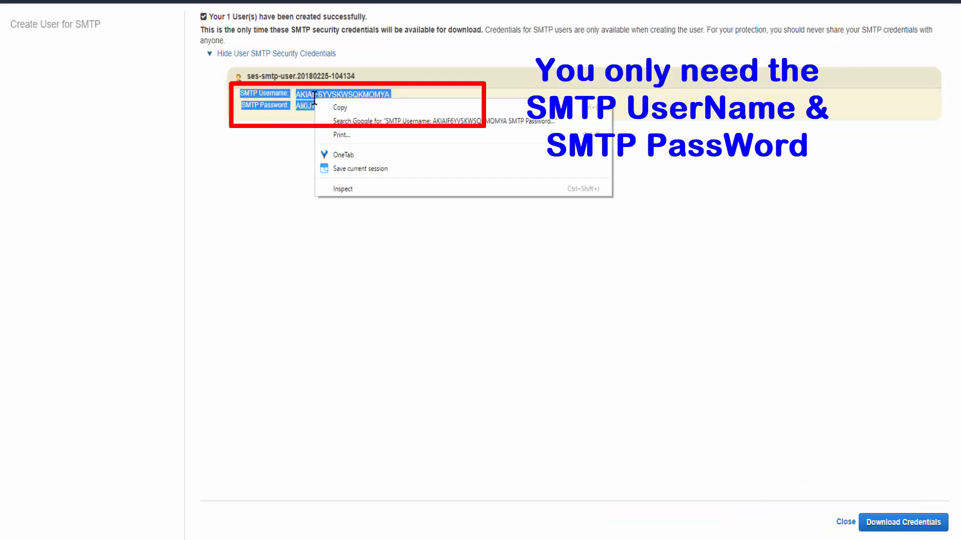
click(340, 110)
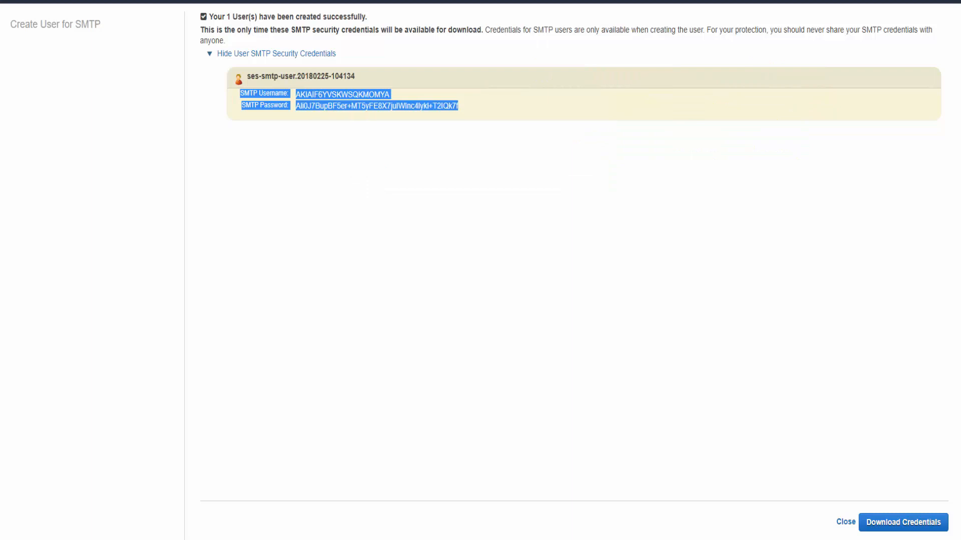
key(alt+Tab)
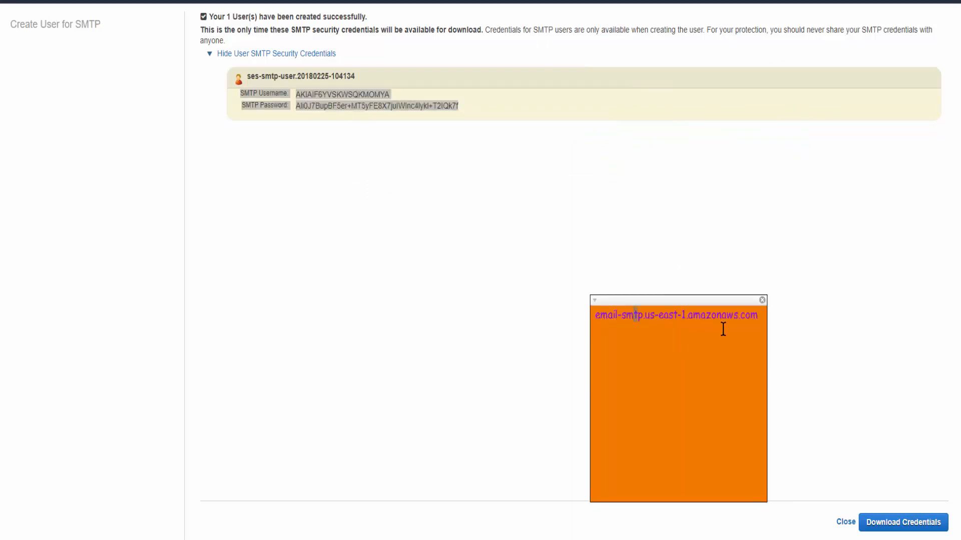
click(758, 313)
key(Return)
key(Return)
key(ctrl+v)
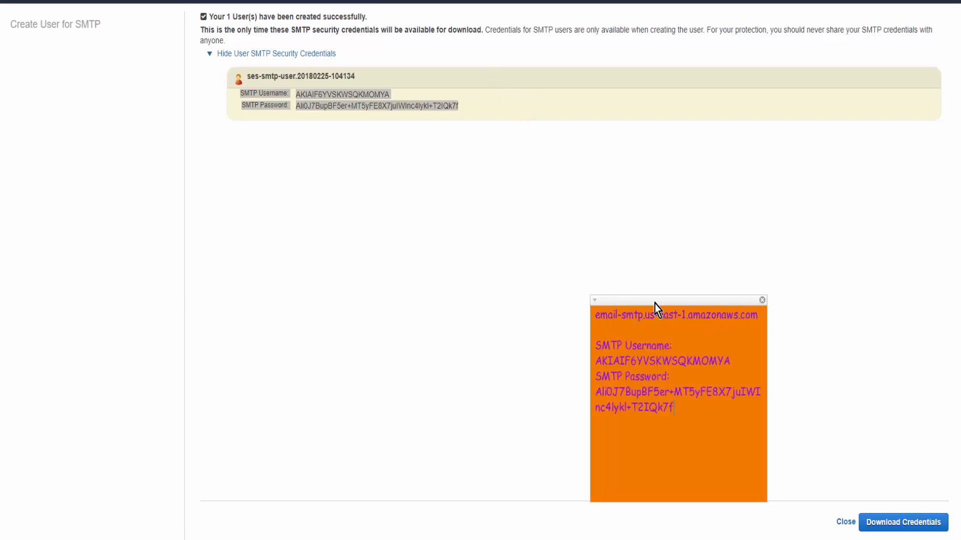
- Move and widen the sticky note so the SMTP password fits on one line, and put the note to sleep
drag(654, 304, 389, 149)
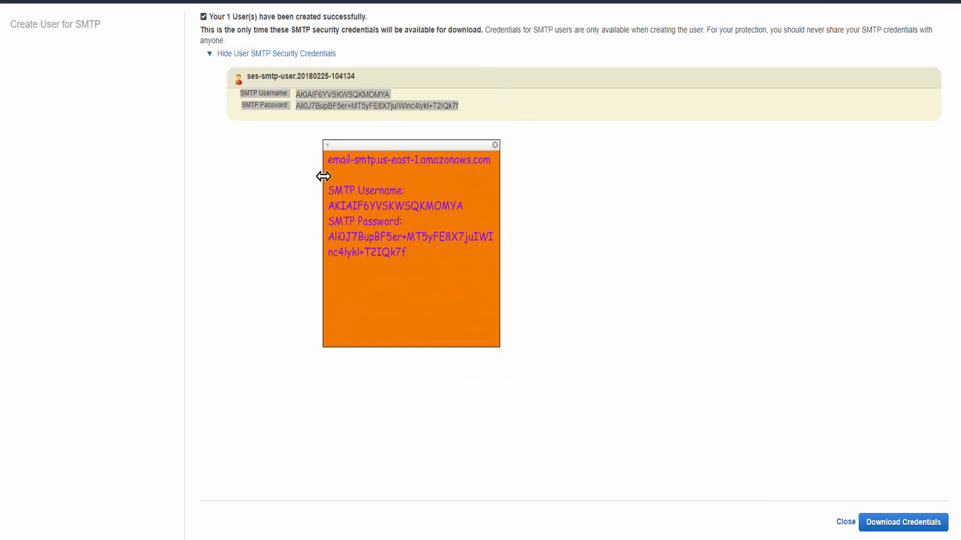
drag(322, 175, 167, 175)
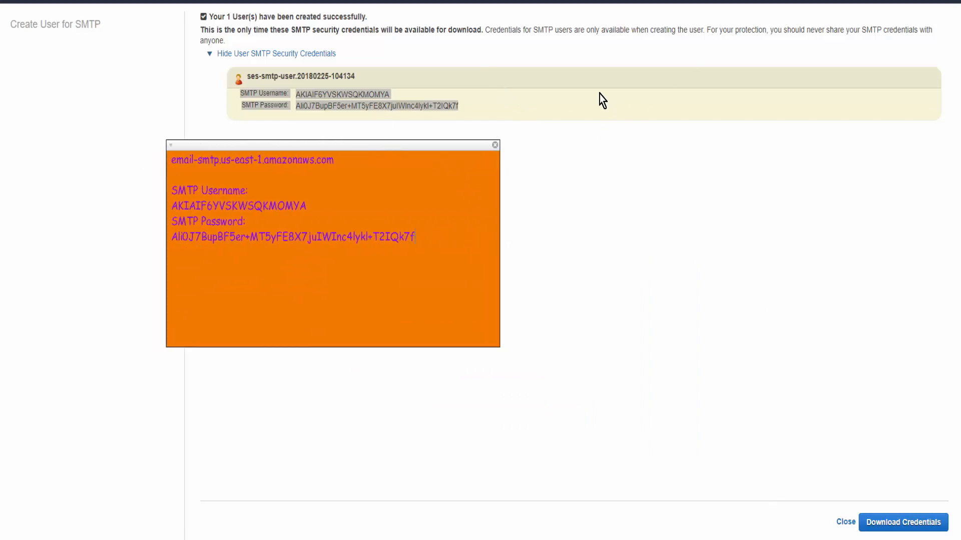
right_click(419, 149)
mouse_move(450, 216)
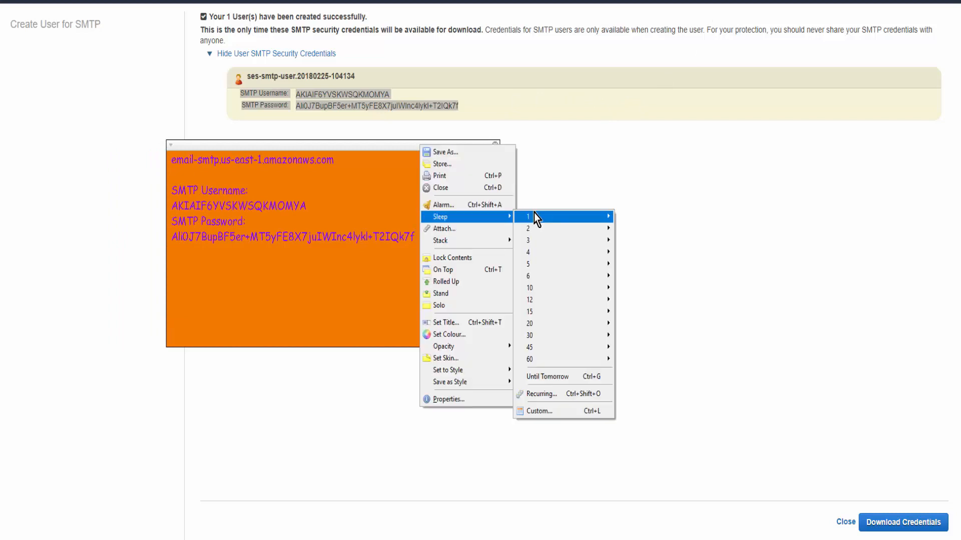
mouse_move(587, 217)
click(633, 217)
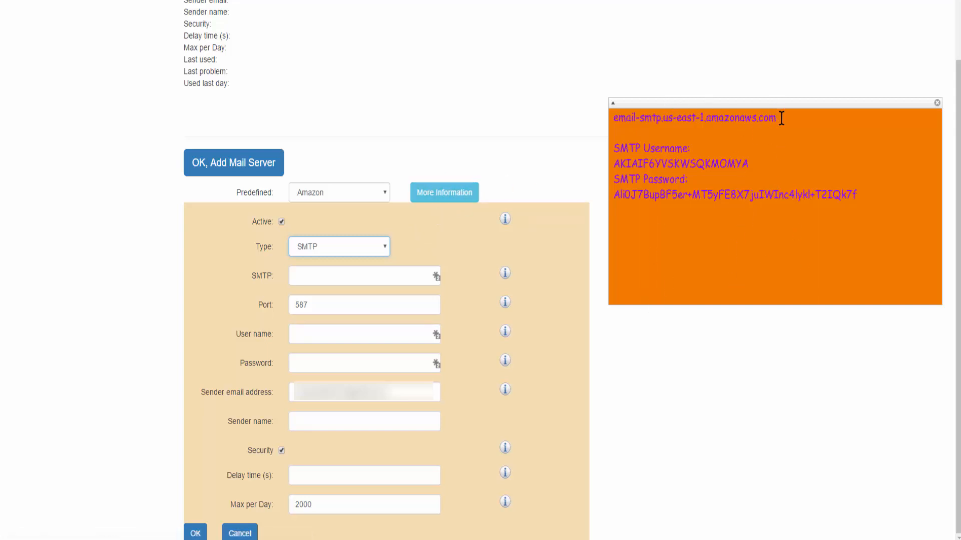
- Copy the server name email-smtp.us-east-1.amazonaws.com from the sticky note into the mail server's SMTP field
drag(780, 120, 600, 116)
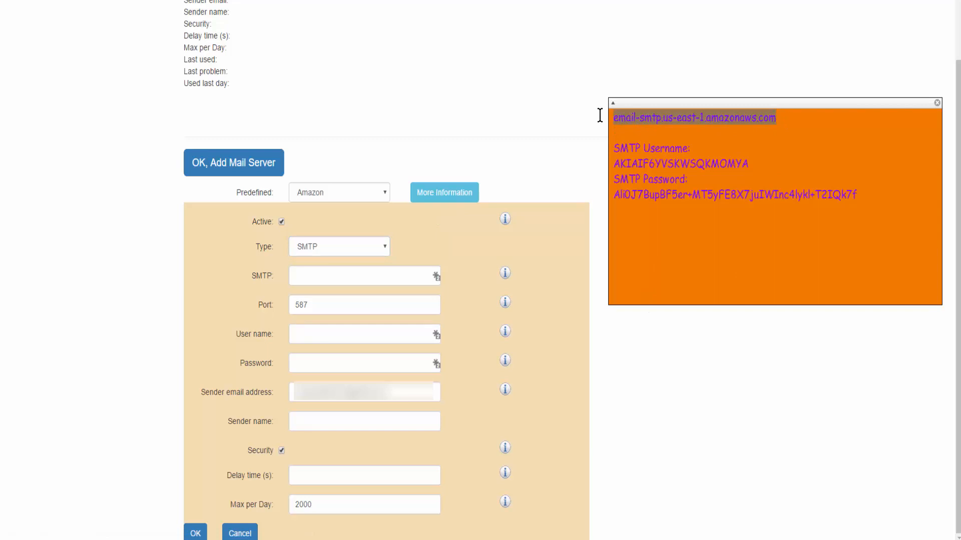
right_click(626, 118)
click(654, 150)
click(316, 273)
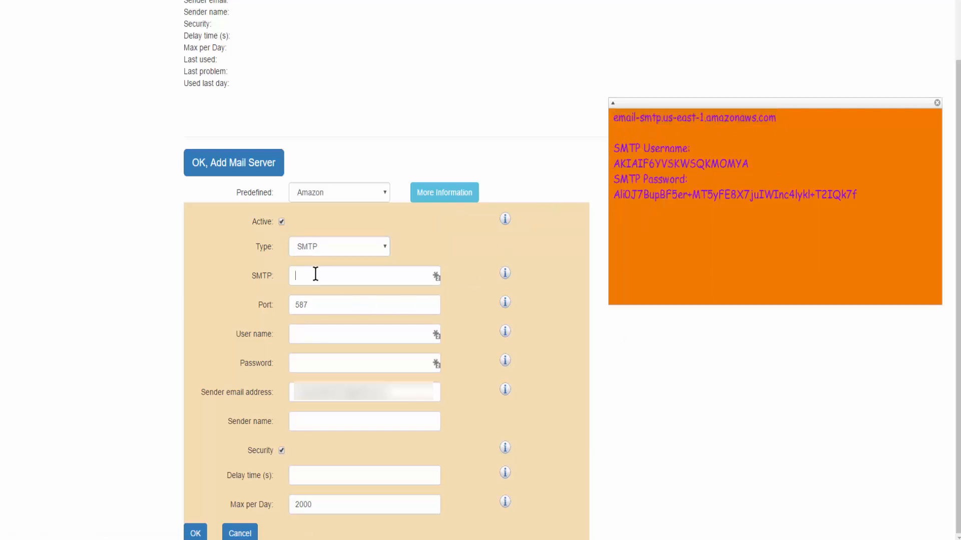
key(ctrl+v)
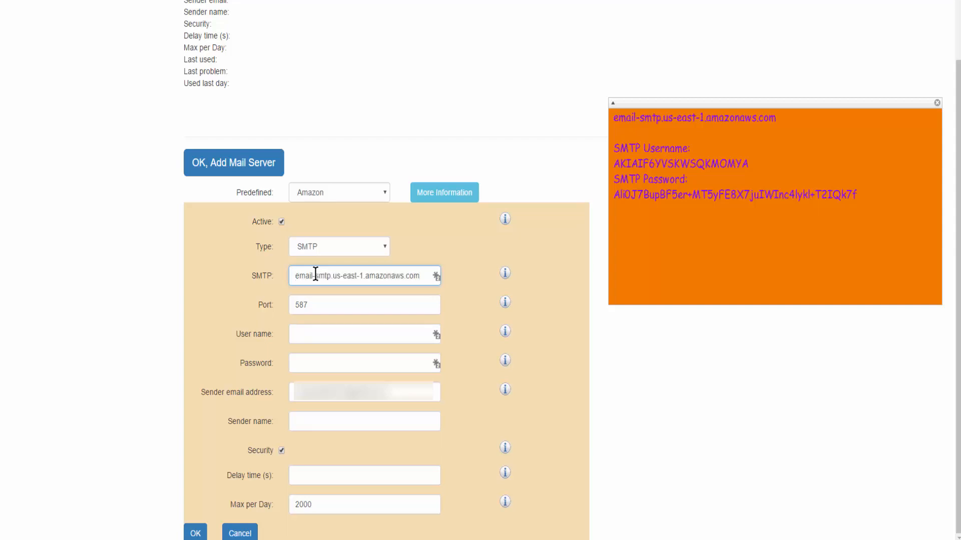
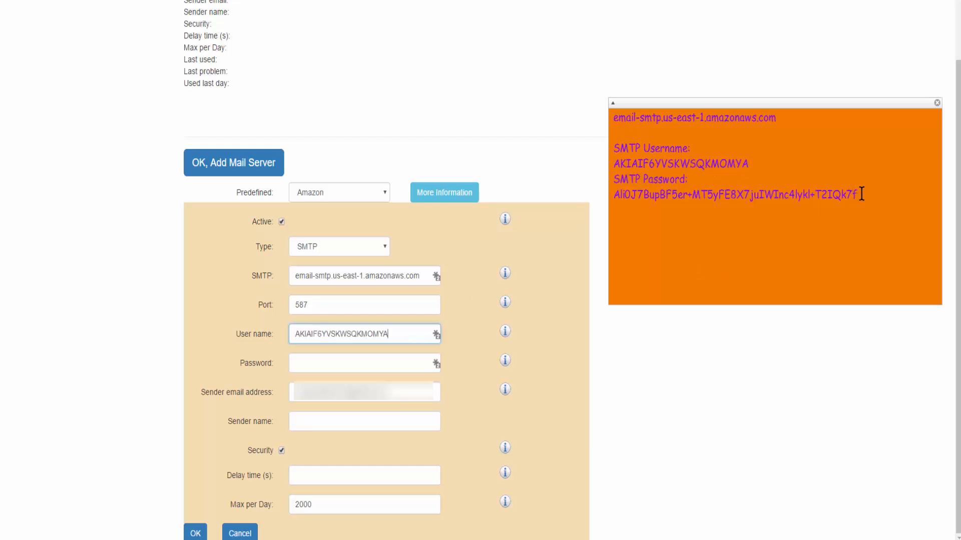
- Select the whole SMTP password in the sticky note for copying into the mail server's Password field
drag(861, 193, 714, 183)
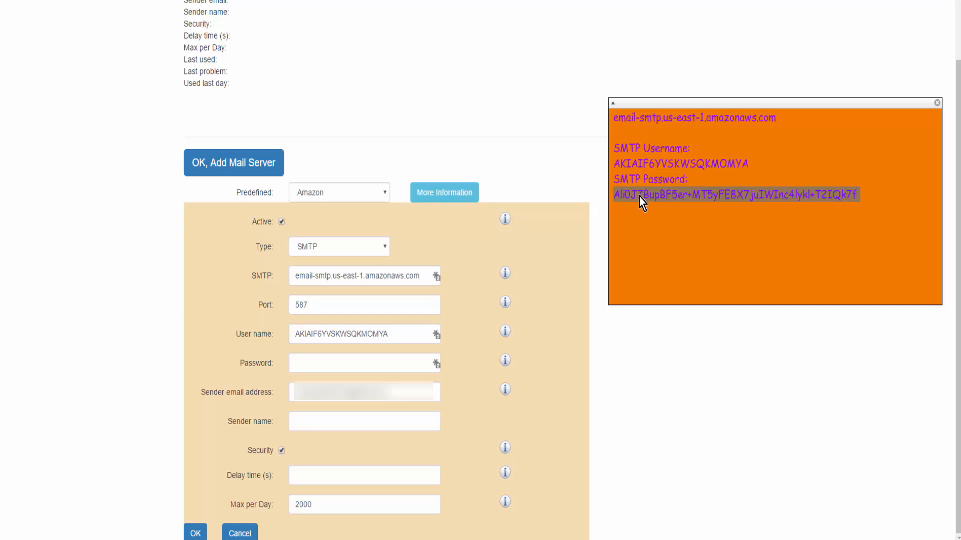
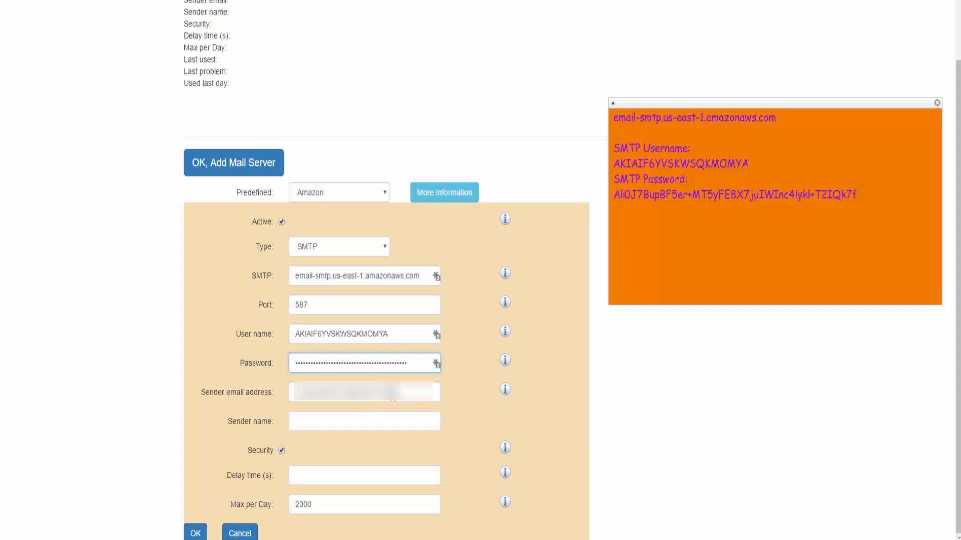
- Select the current contents of the mail server's Sender email address field for editing
key(Tab)
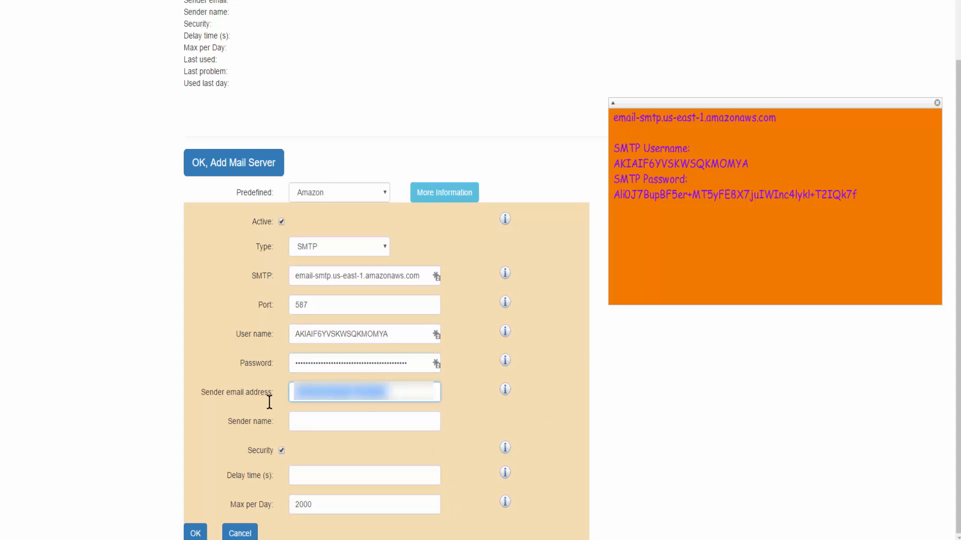
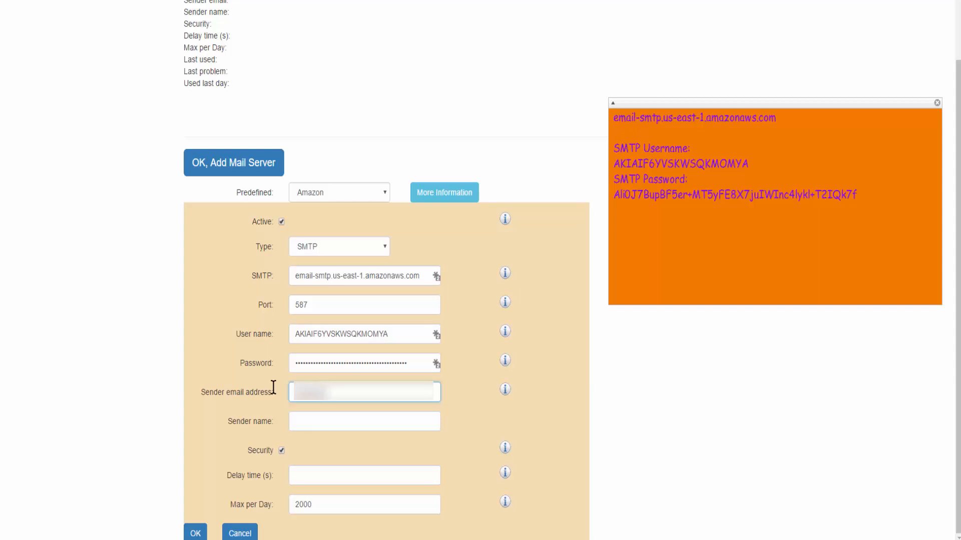
- Enter the sender's email address and name for the Amazon mail server and try to save it
key(Tab)
text(Karen Staver)
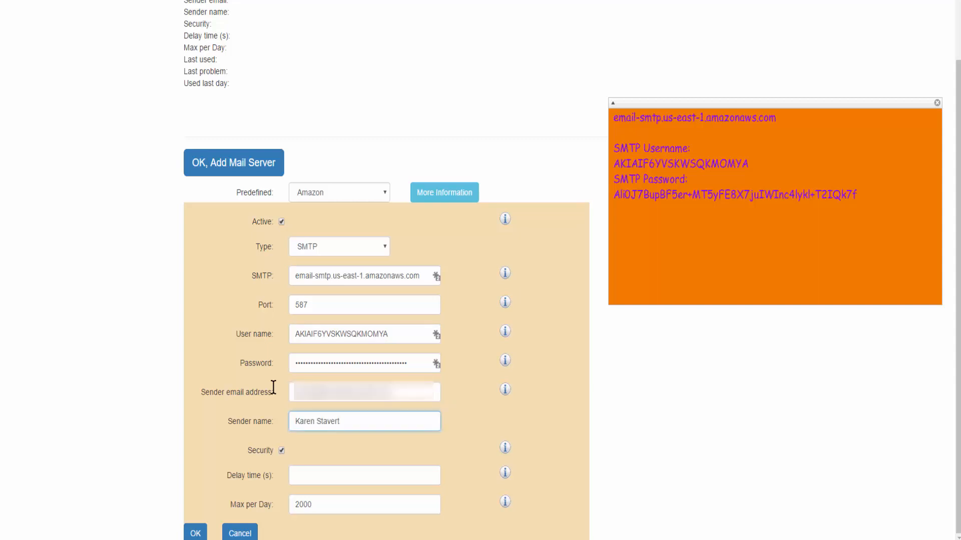
text(t)
click(365, 475)
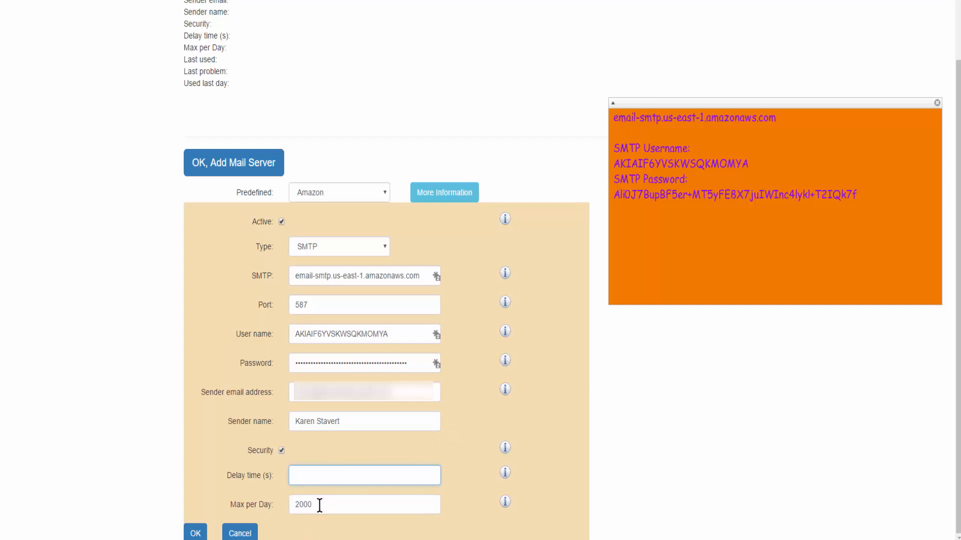
click(196, 534)
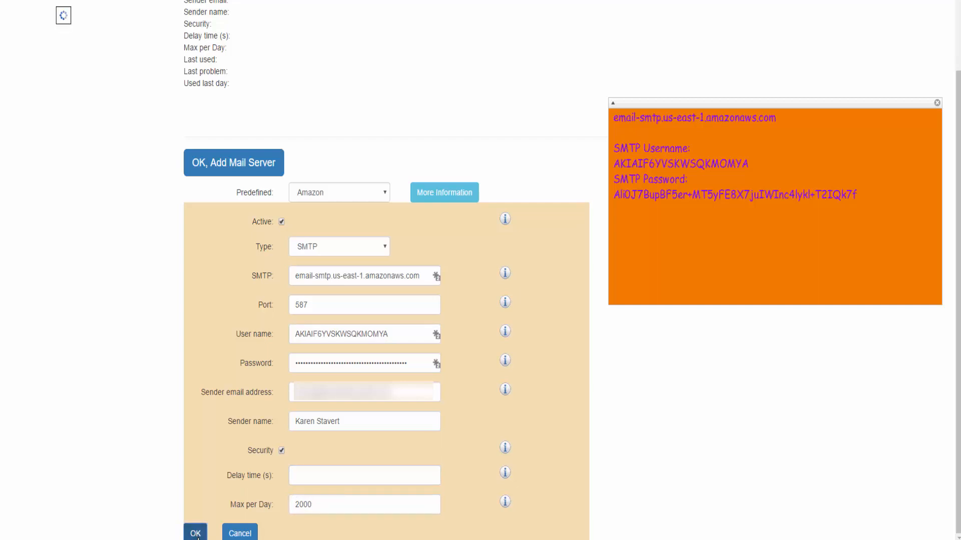
- Set the mail server's delay time to 5 seconds and save the server
scroll(320, 473, down, 1)
click(322, 451)
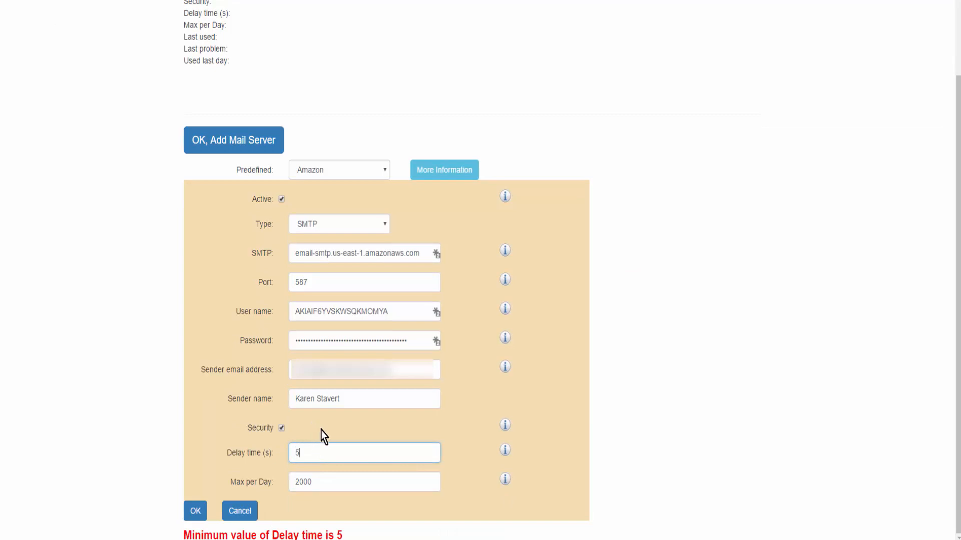
click(195, 511)
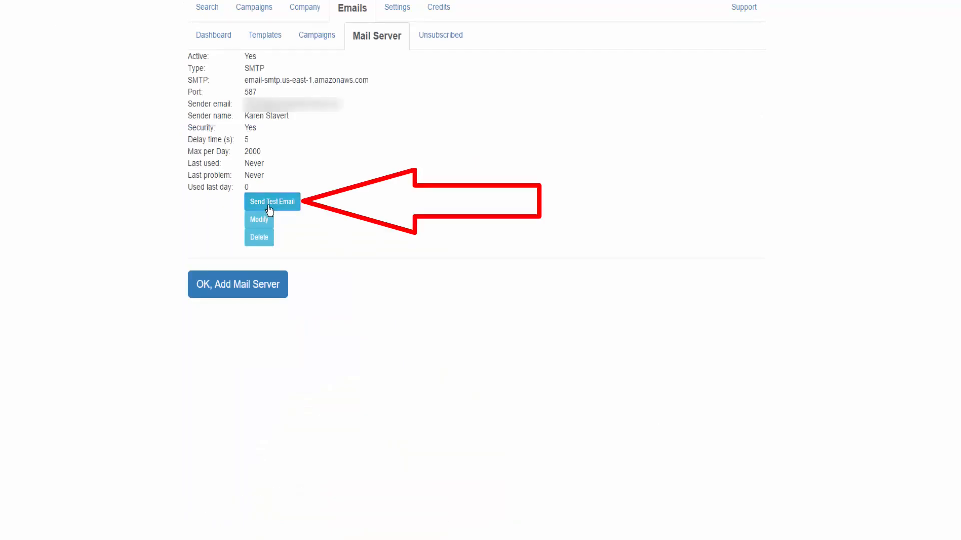
- Send a test email from the saved mail server to the test email address
click(270, 204)
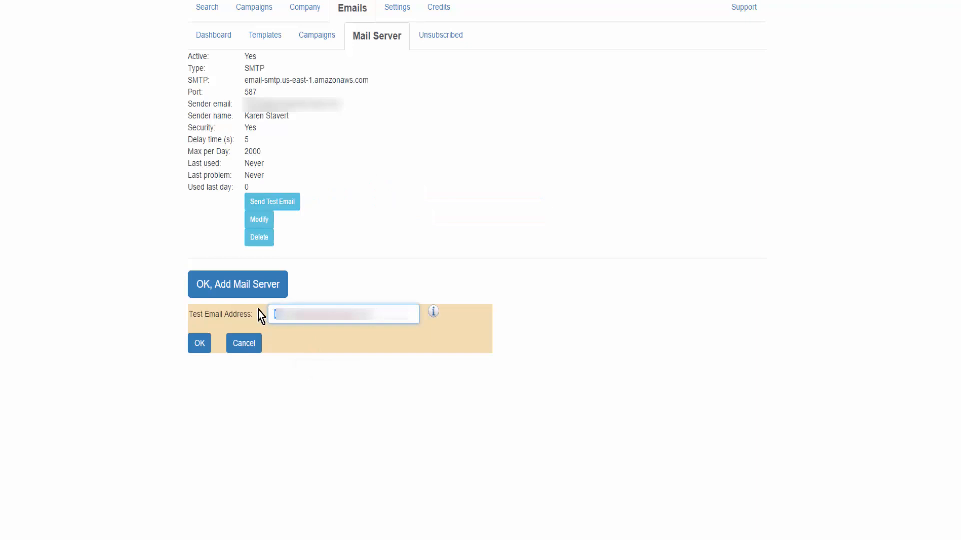
click(198, 350)
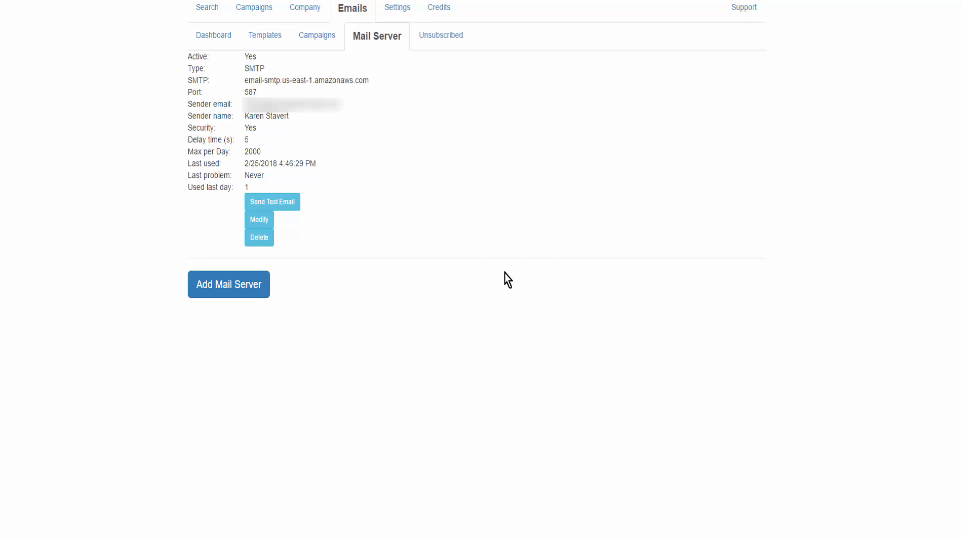
- Download the "test one" email template from the template library
click(262, 40)
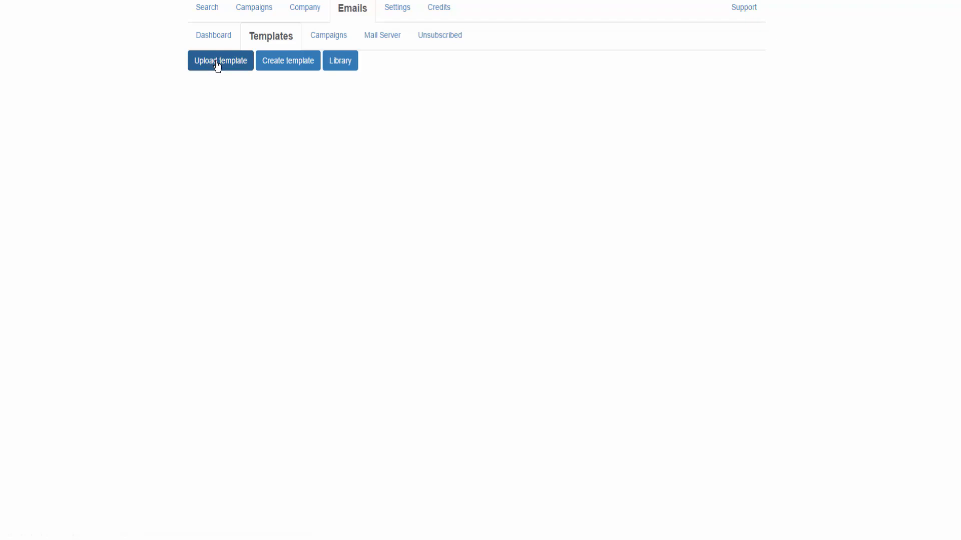
click(345, 67)
click(342, 63)
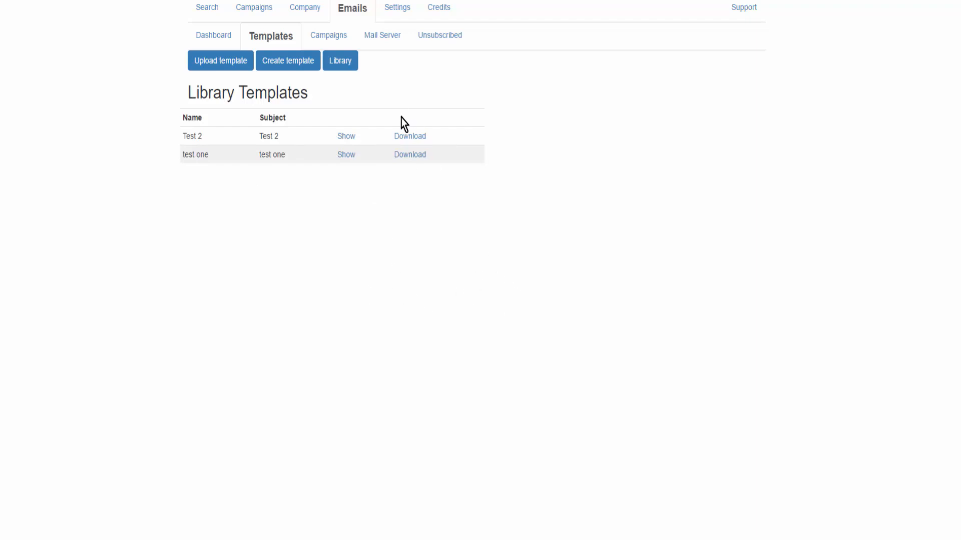
click(410, 155)
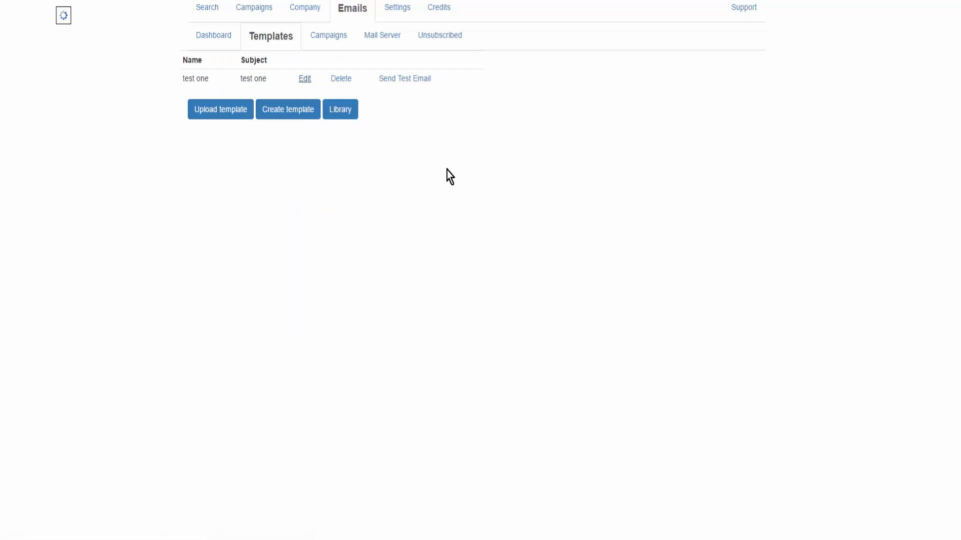
- Open the "test one" template for editing and set its entire body text to font size 4 (14pt)
scroll(452, 77, down, 2)
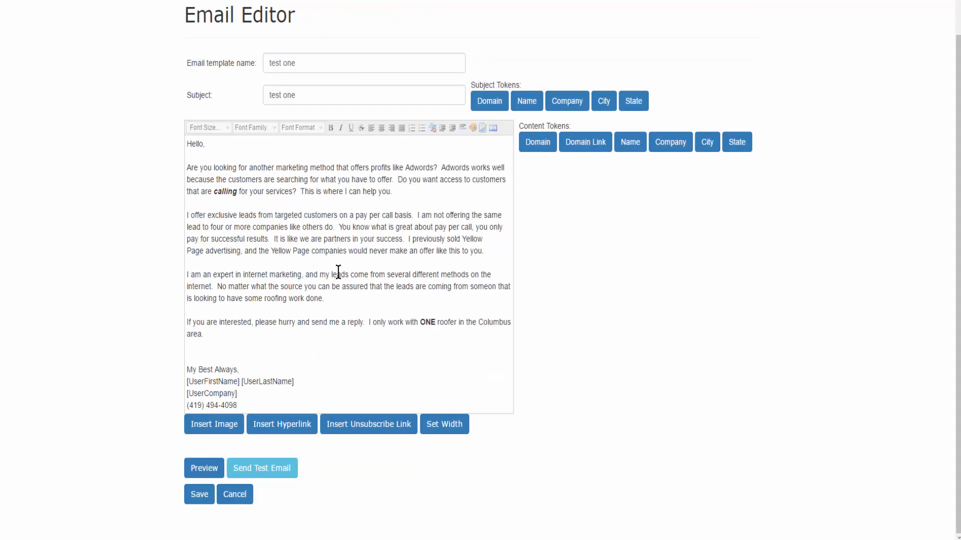
scroll(338, 273, up, 3)
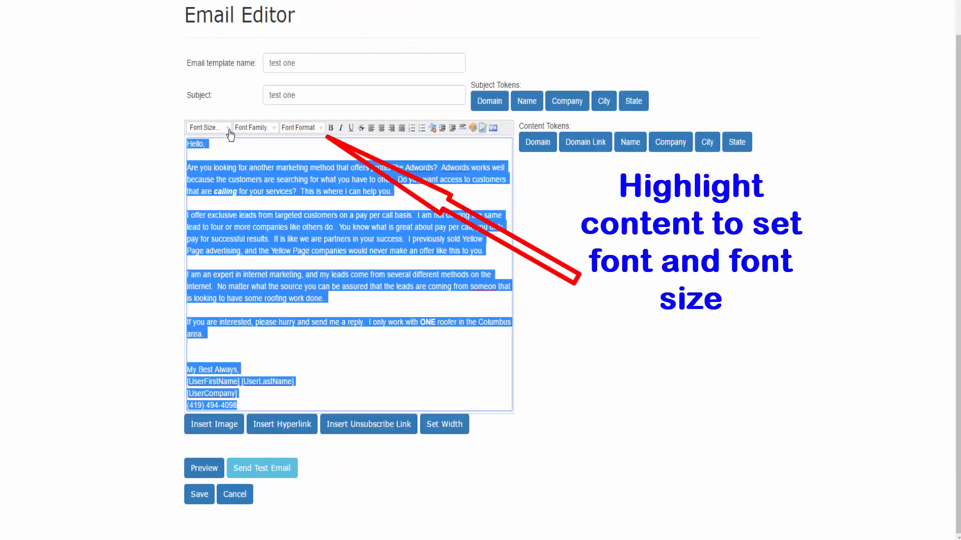
click(227, 131)
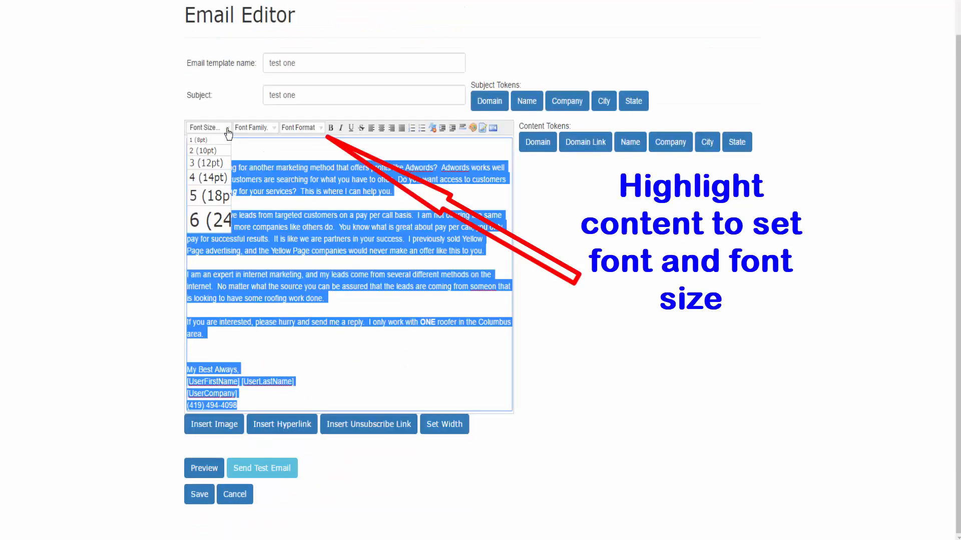
click(210, 179)
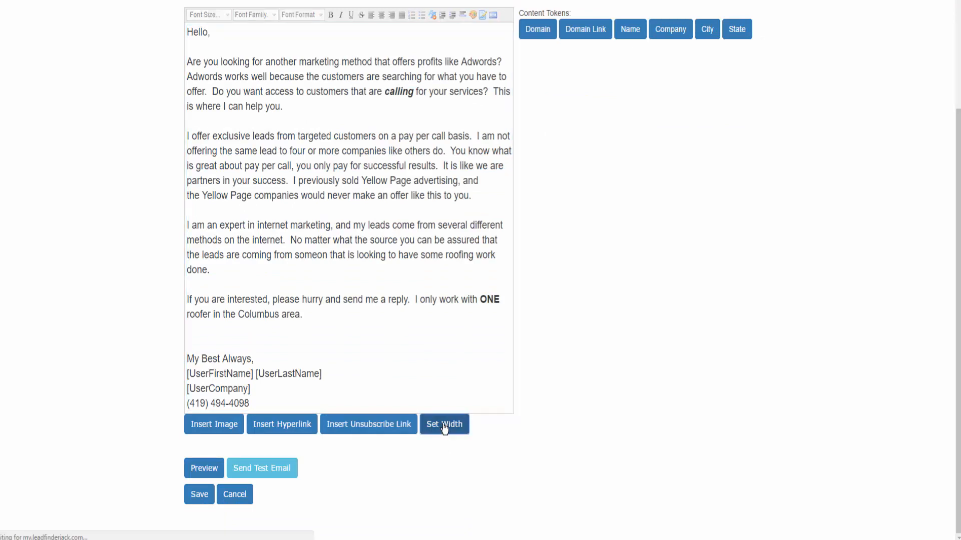
- Set the email content's width and rename the template Demo Setup with the subject "Testing LFJ Online"
click(443, 429)
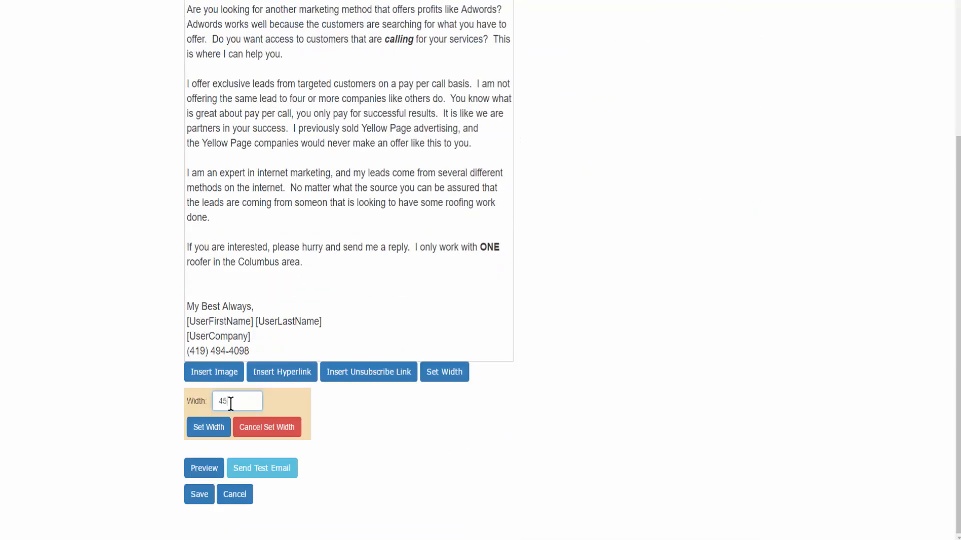
click(210, 428)
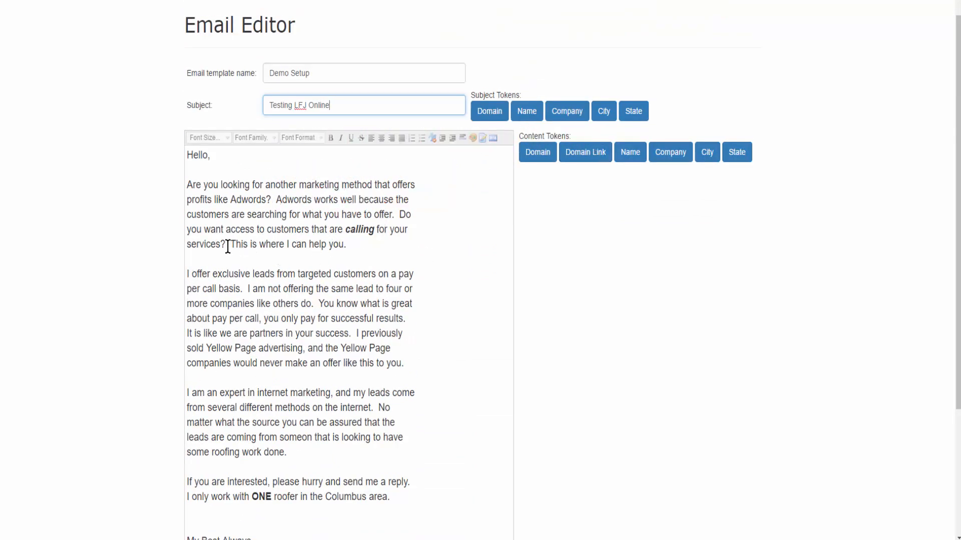
- Try adding a Domain Link token after "This is where I can help you." and undo the insertion
click(360, 243)
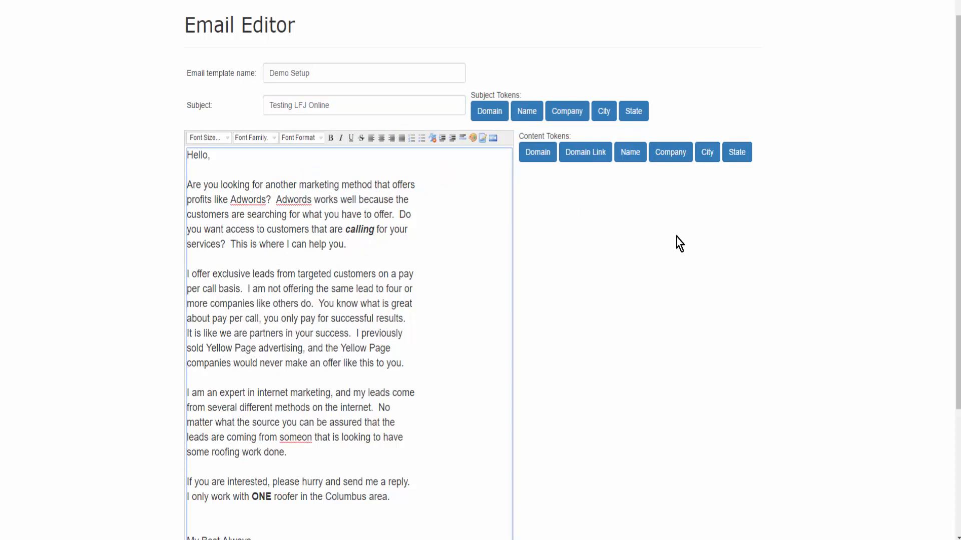
click(595, 159)
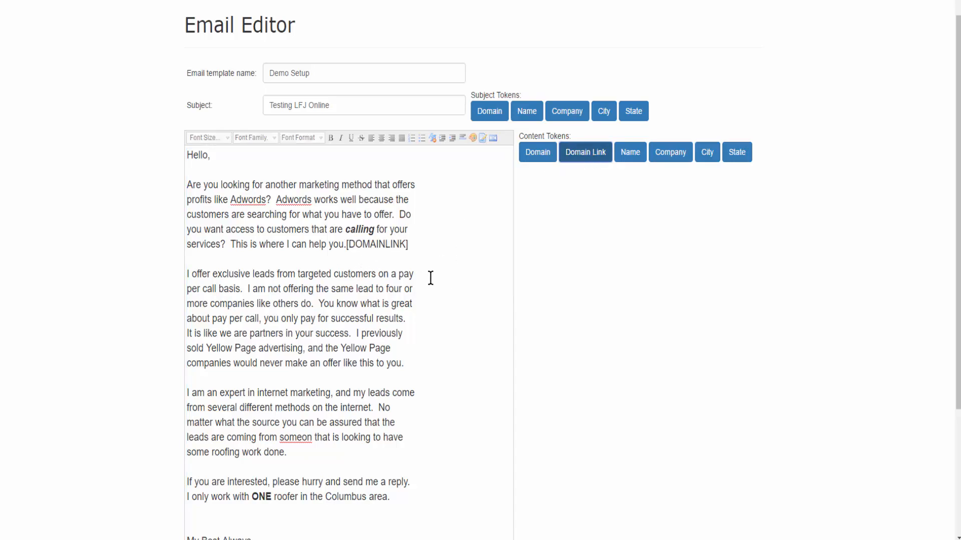
key(ctrl+z)
- Preview the Demo Setup email through to its signature and close the preview
scroll(431, 274, down, 3)
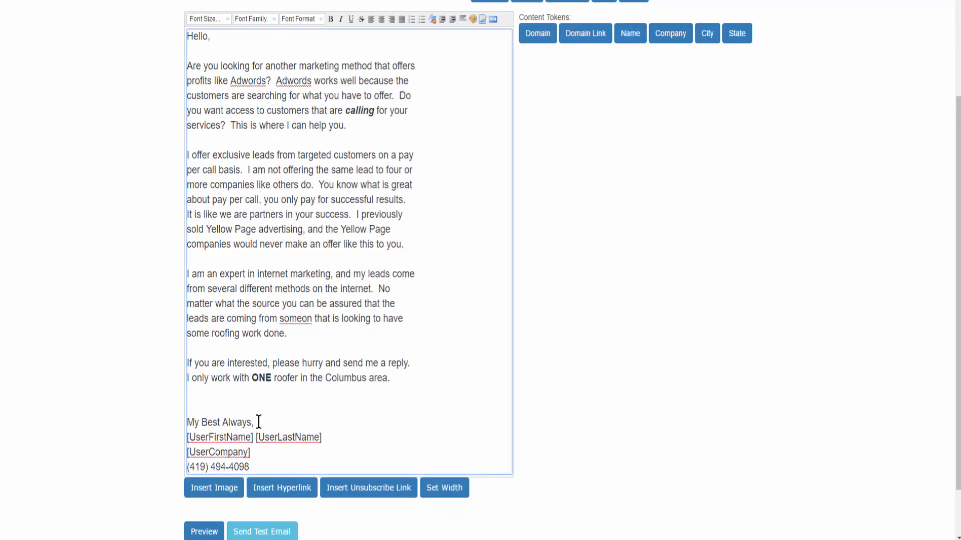
scroll(270, 406, down, 1)
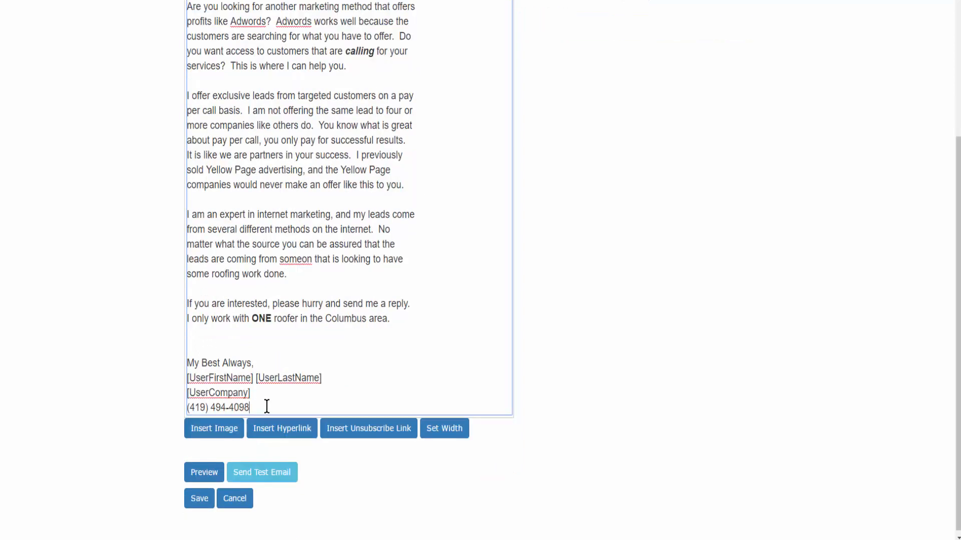
scroll(345, 350, down, 1)
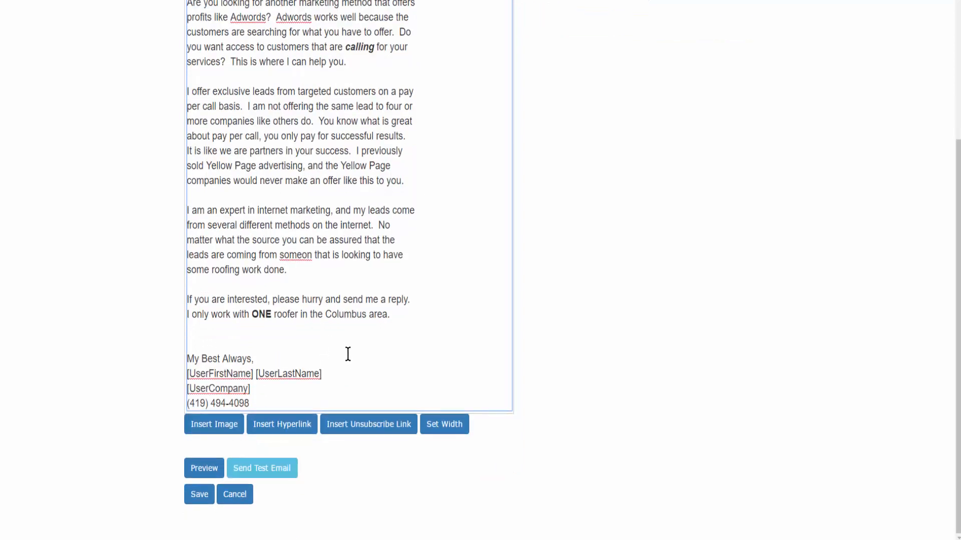
click(206, 471)
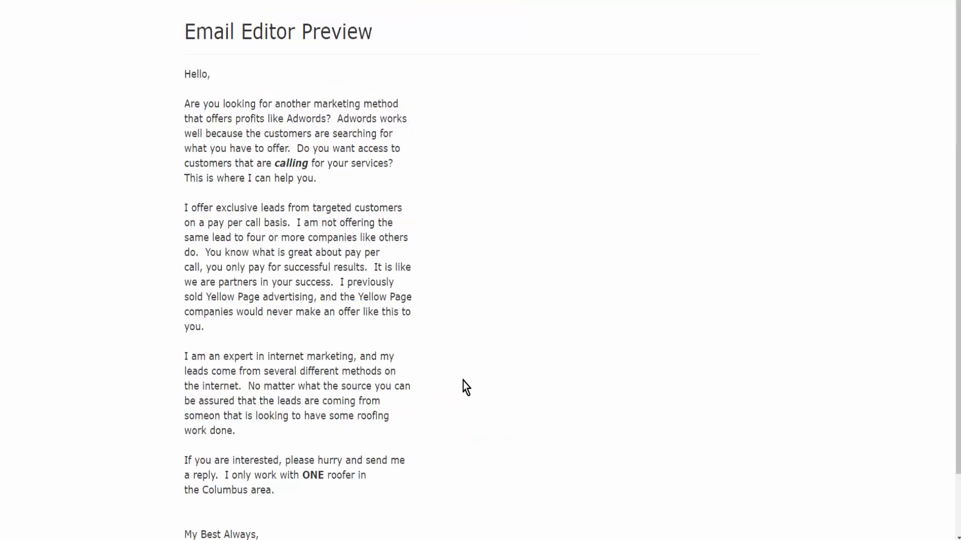
scroll(437, 385, down, 2)
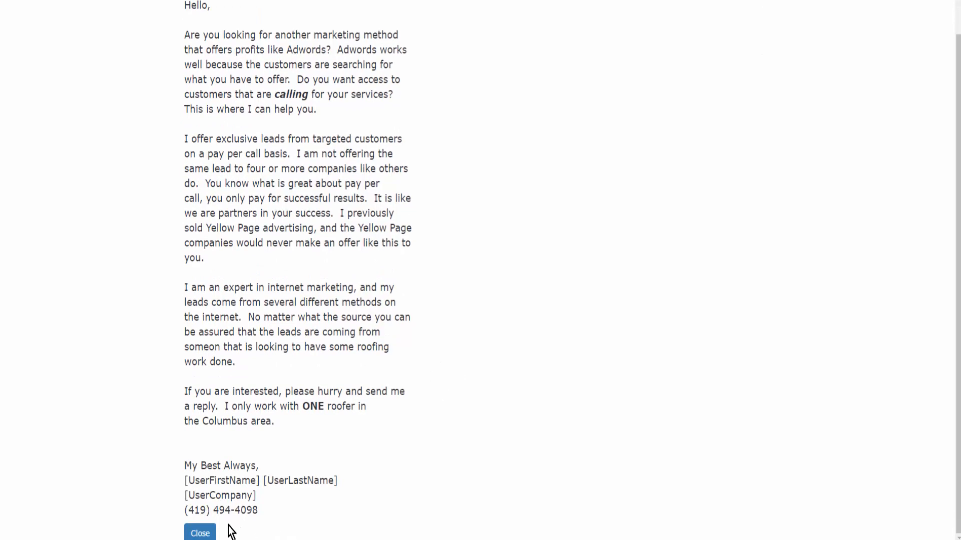
click(200, 533)
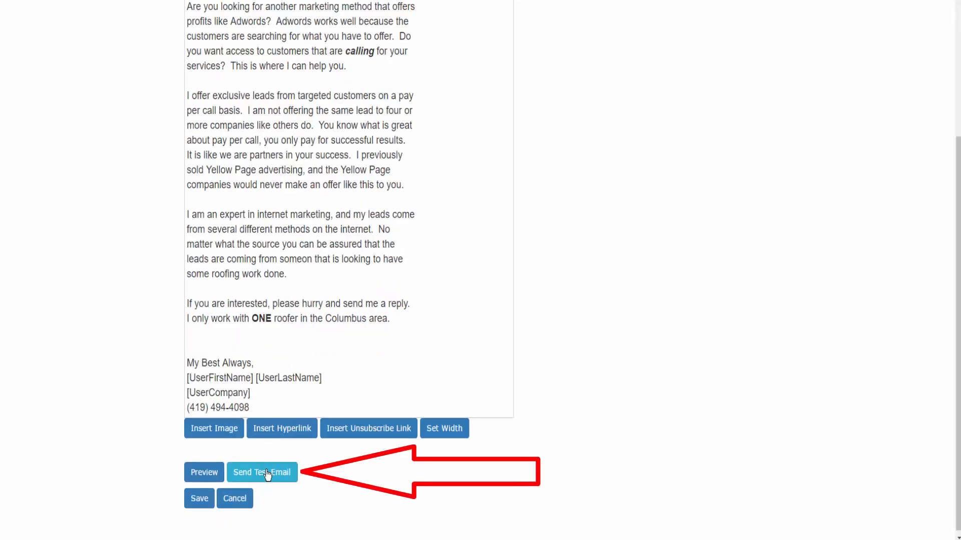
- Send a test email of the template to the test address and review the received message in Gmail
click(263, 473)
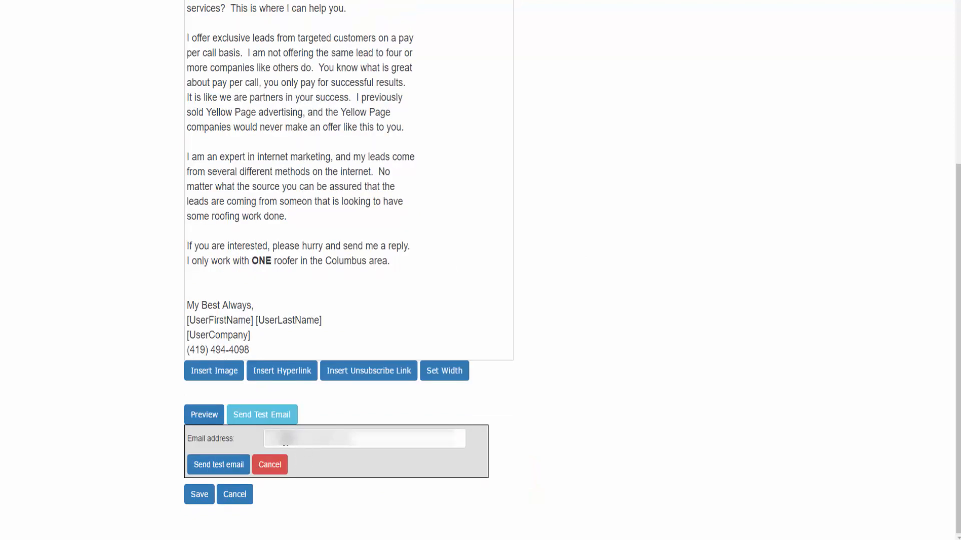
click(274, 440)
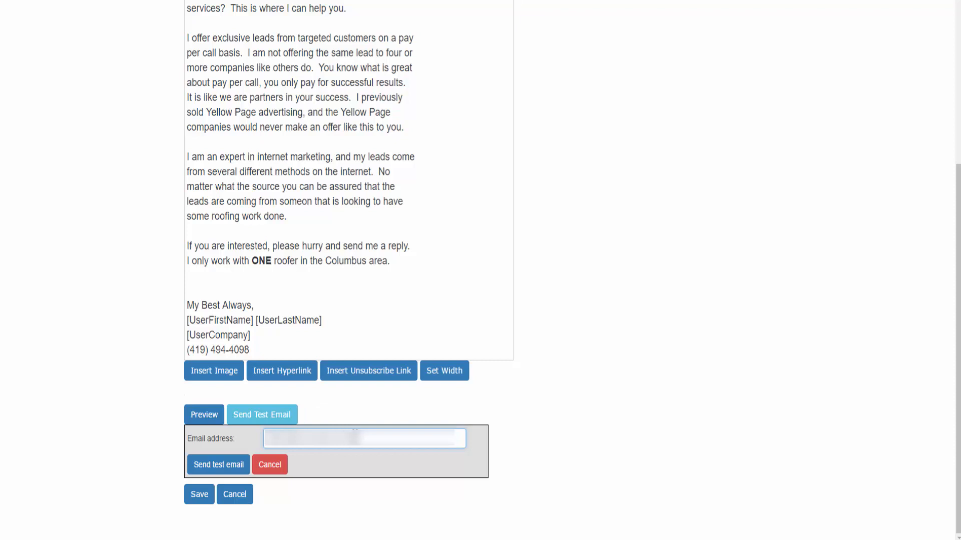
click(218, 467)
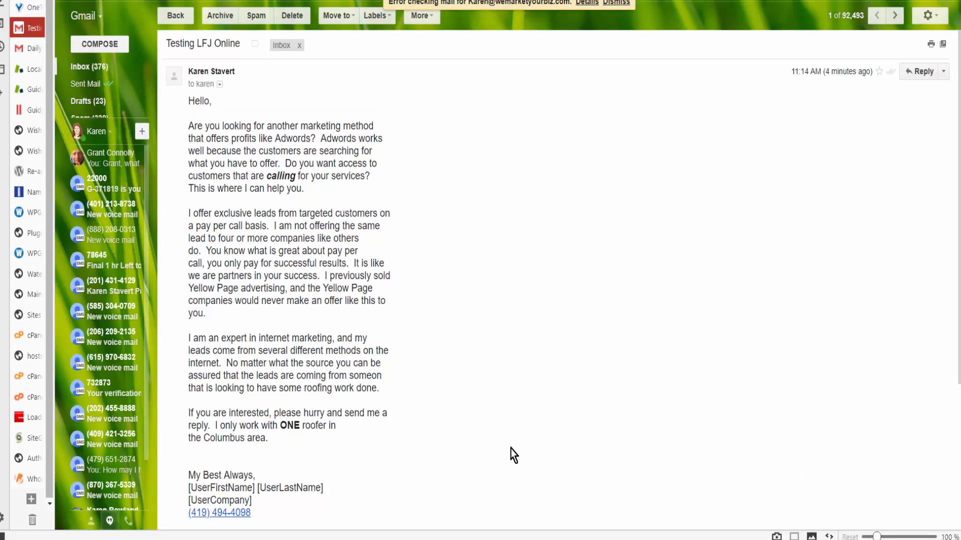
scroll(481, 446, down, 4)
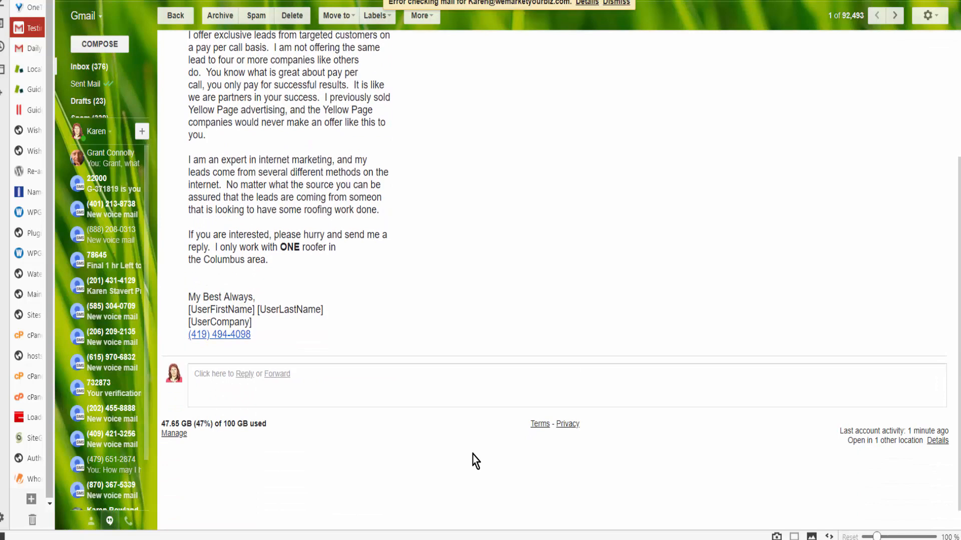